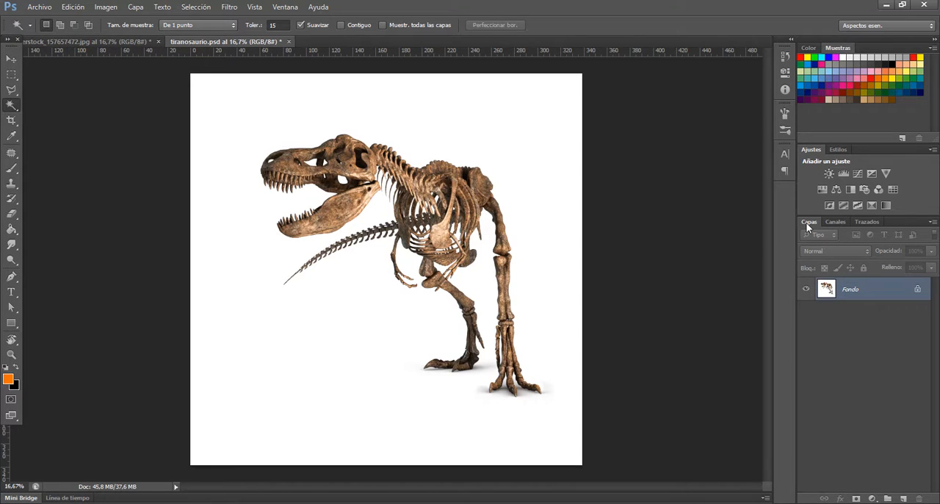
Duplicate the Fondo layer
left_click(285, 7)
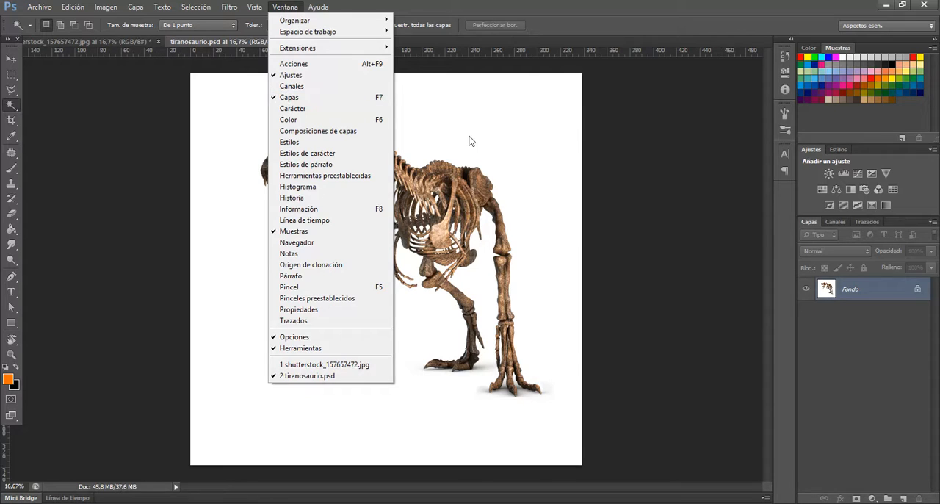
left_click(888, 387)
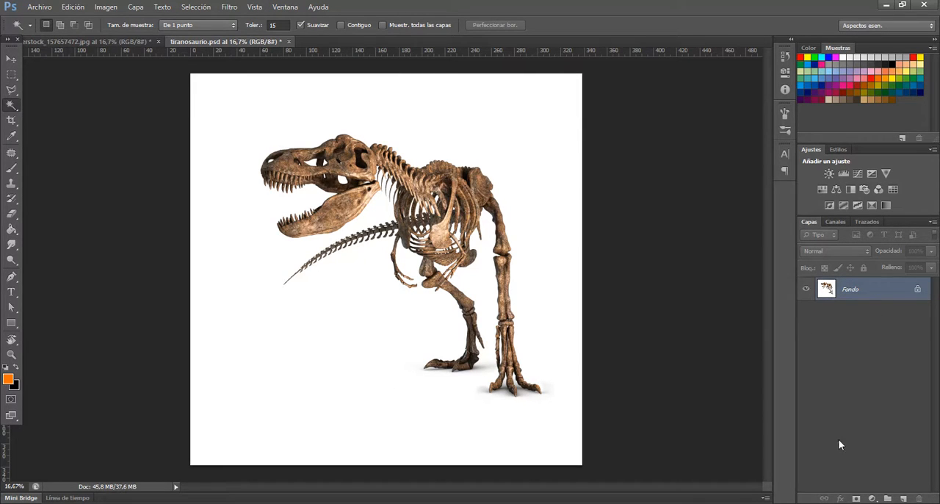
left_click_drag(870, 287, 903, 500)
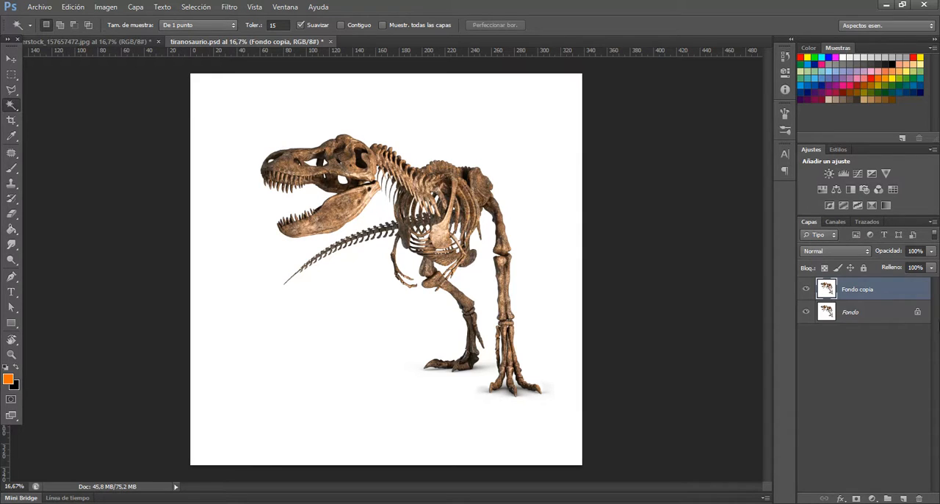
Hide the original Fondo layer and make the Fondo copia layer active
left_click(808, 290)
left_click(807, 312)
left_click(818, 316)
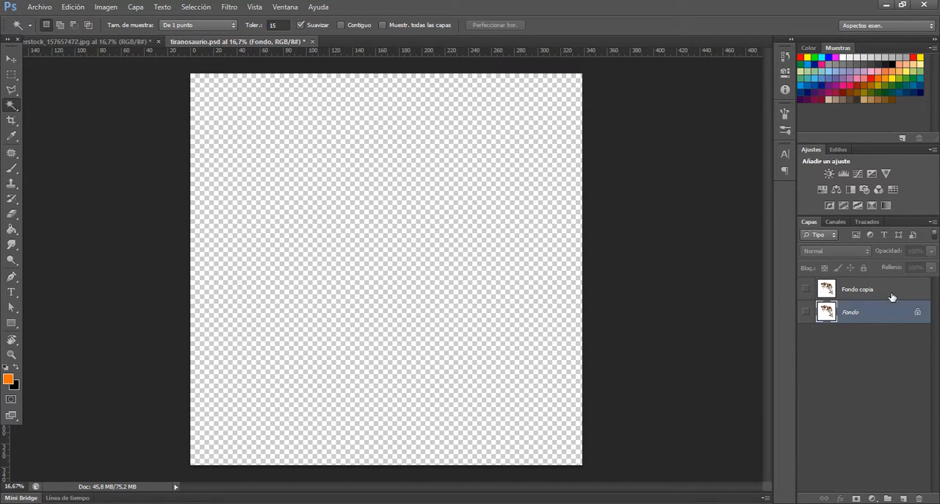
left_click(806, 315)
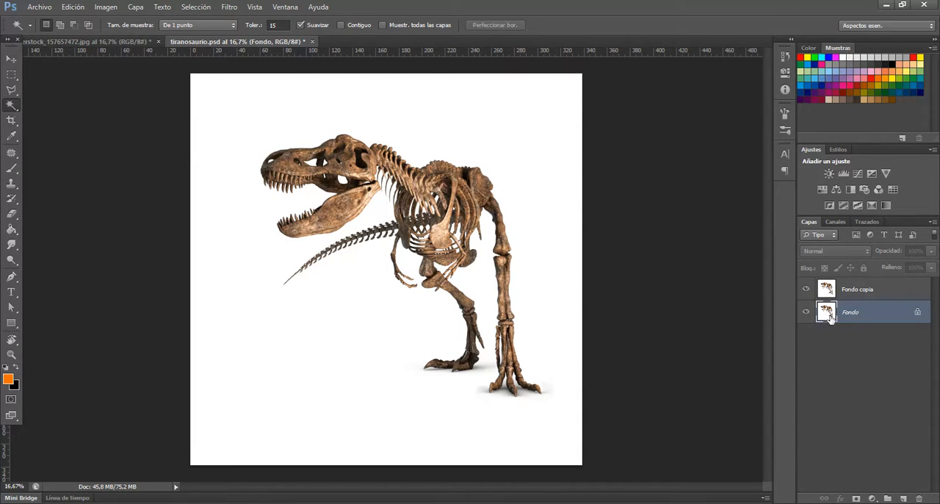
left_click(806, 314)
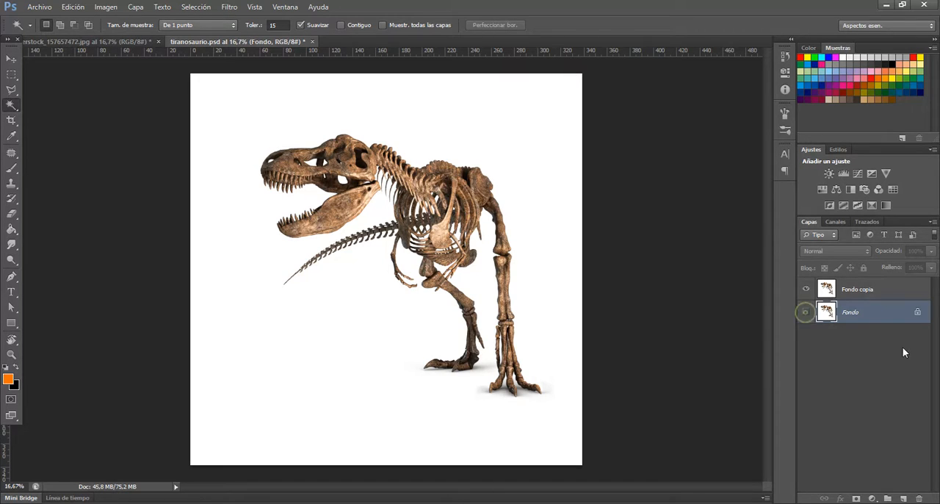
left_click(867, 289)
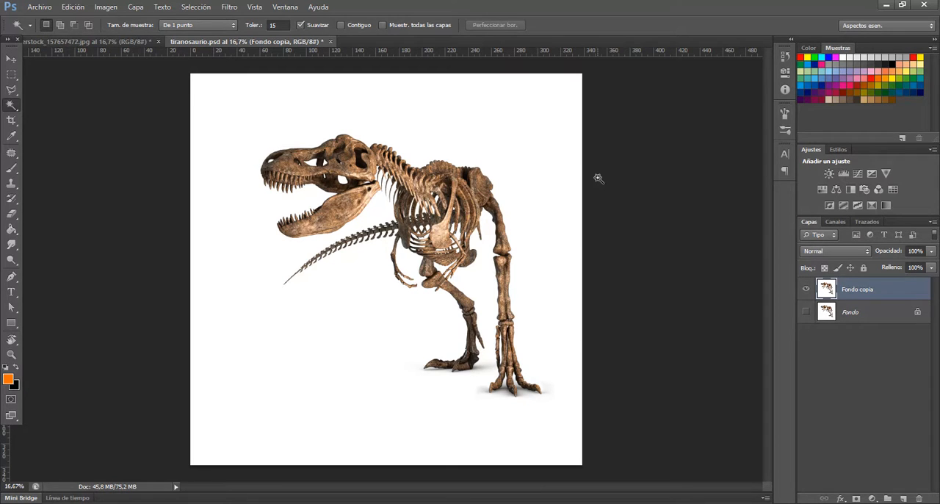
Paint a test orange brush stroke across the dinosaur and revert to the Duplicar capa history state
key("b")
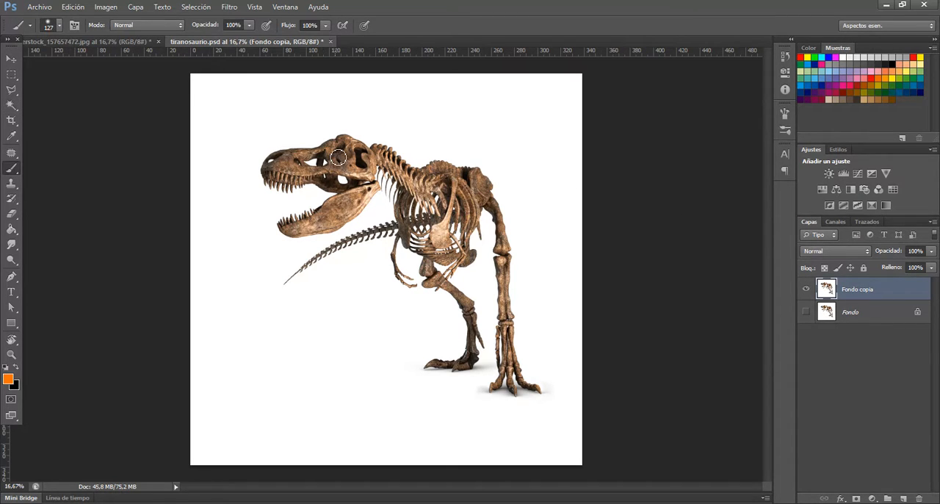
mouse_move(325, 149)
left_mouse_down()
mouse_move(421, 183)
mouse_move(350, 283)
mouse_move(468, 350)
mouse_move(566, 369)
left_mouse_up()
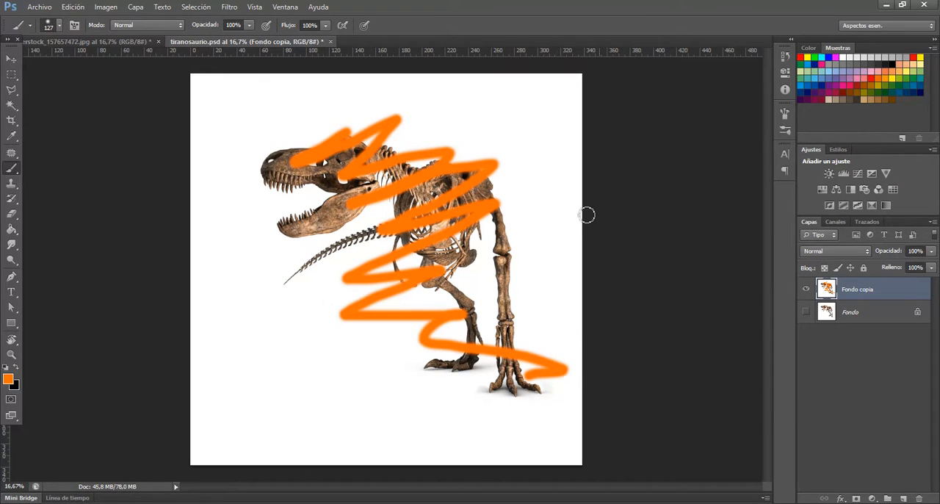
left_click(787, 58)
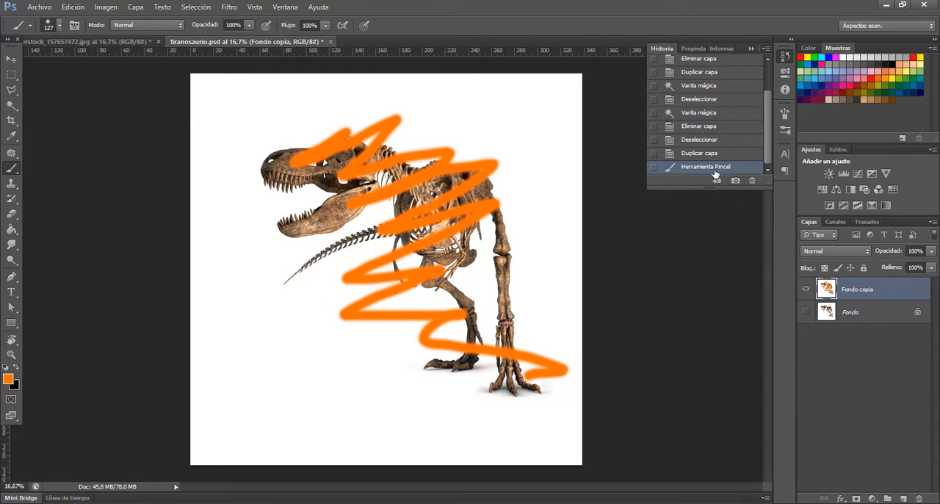
left_click(726, 154)
left_click(725, 140)
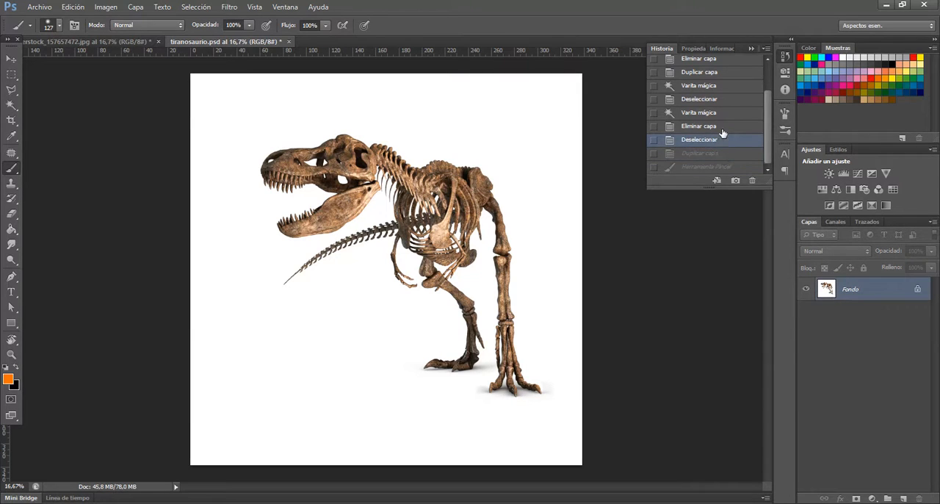
left_click(720, 154)
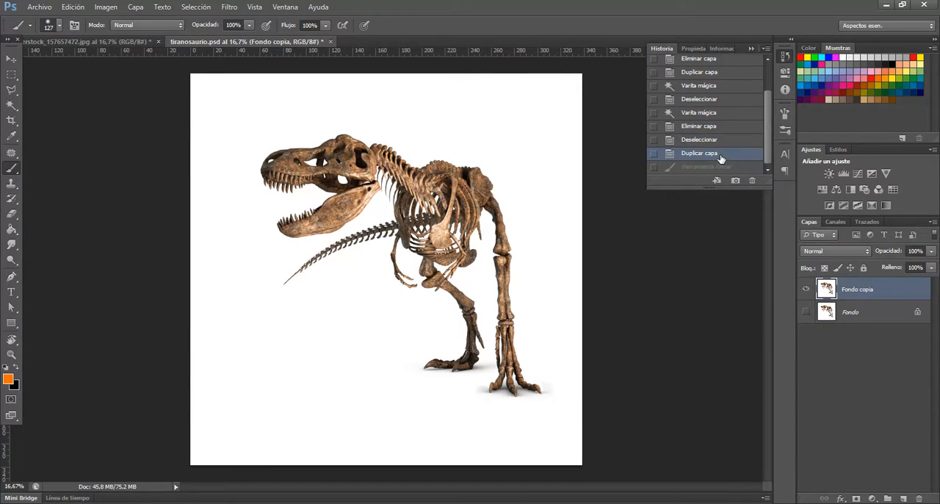
left_click(725, 167)
left_click(726, 152)
left_click(787, 57)
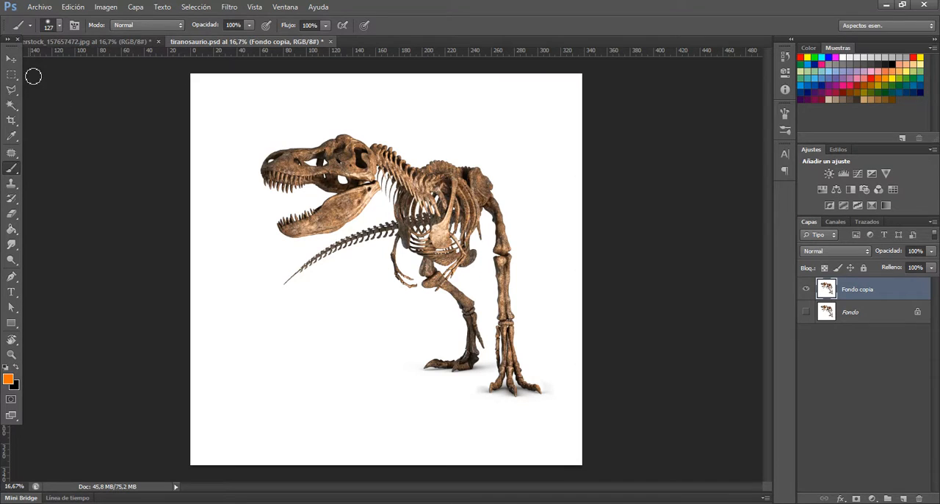
Select the white background around the dinosaur using the Magic Wand with tolerance 0 and Contiguo enabled
left_click(11, 105)
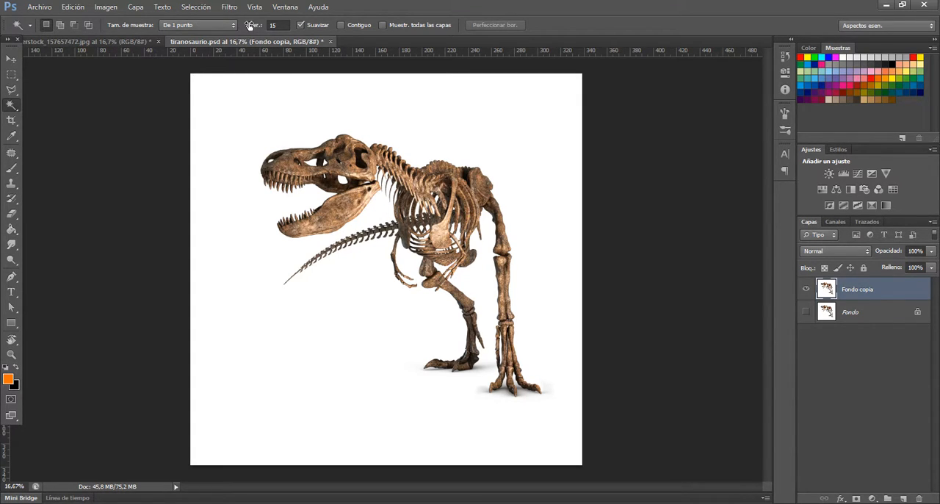
left_click_drag(251, 26, 149, 29)
left_click(341, 25)
left_click(327, 81)
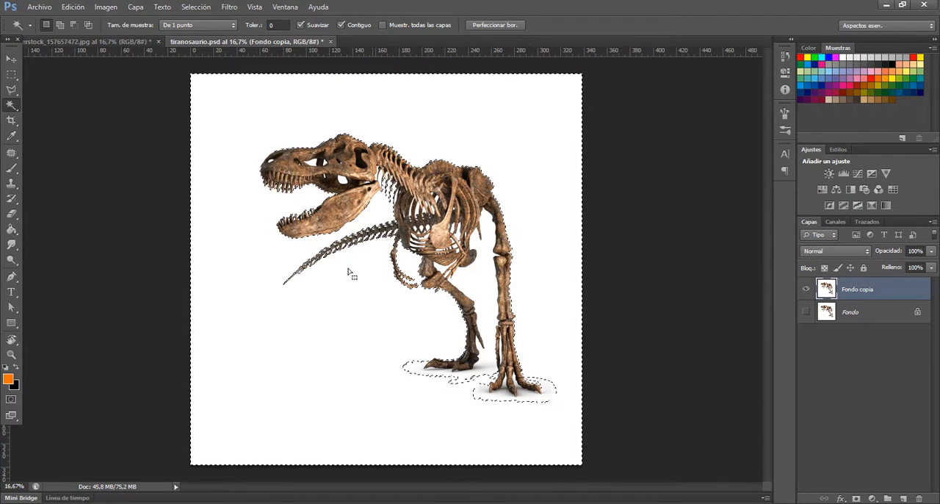
Set the Magic Wand tolerance to 11 and reselect the white background around the dinosaur
scroll(307, 168, "down", 3)
scroll(312, 186, "up", 3)
scroll(305, 187, "up", 5)
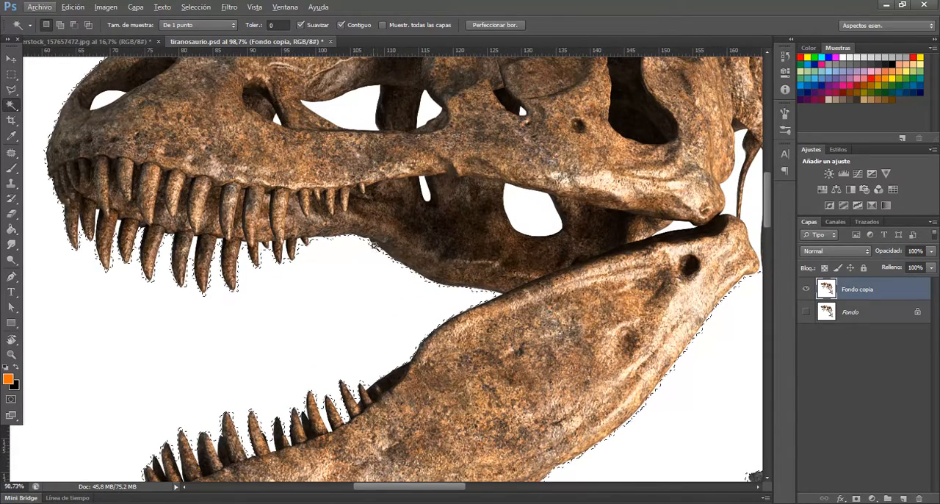
scroll(480, 322, "down", 5)
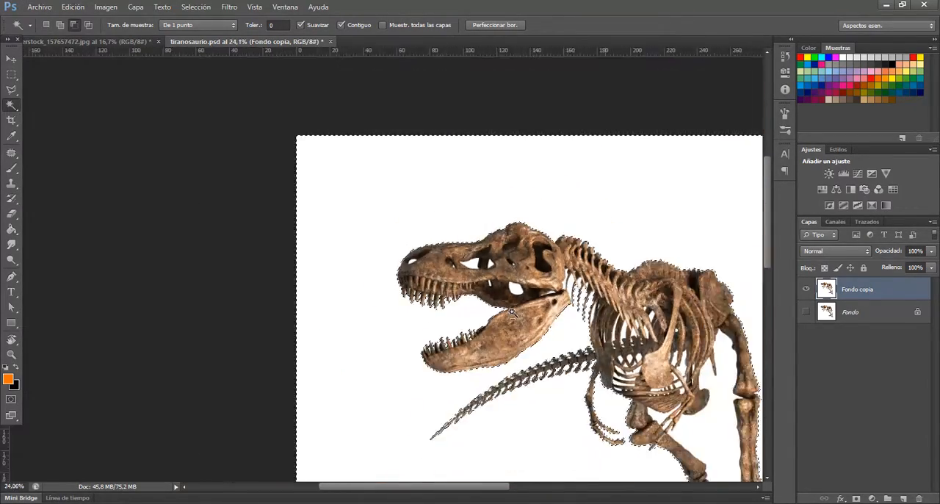
scroll(641, 329, "down", 2)
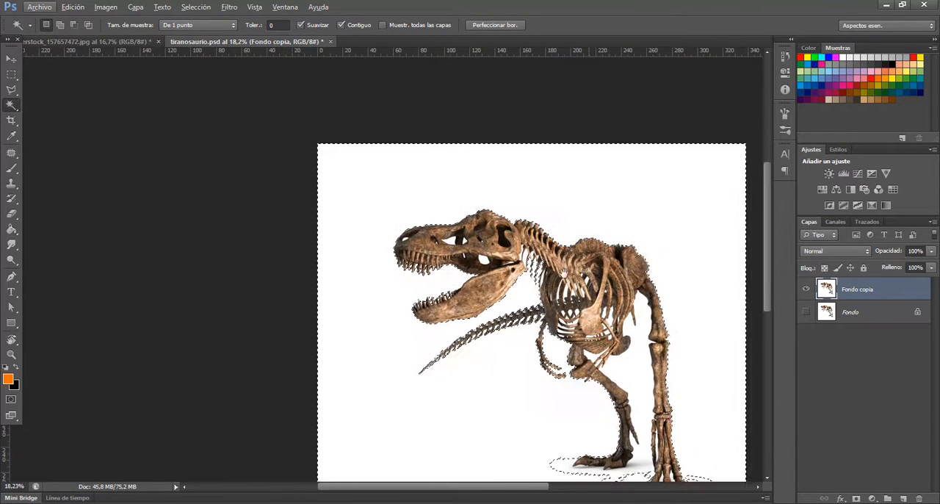
left_click_drag(510, 262, 498, 263)
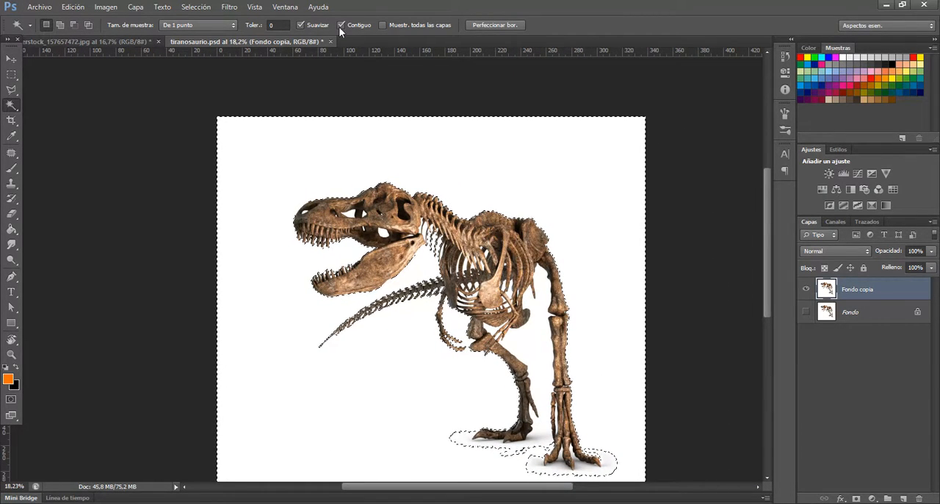
double_click(272, 25)
mouse_move(258, 27)
left_mouse_down()
mouse_move(249, 30)
mouse_move(258, 31)
left_mouse_up()
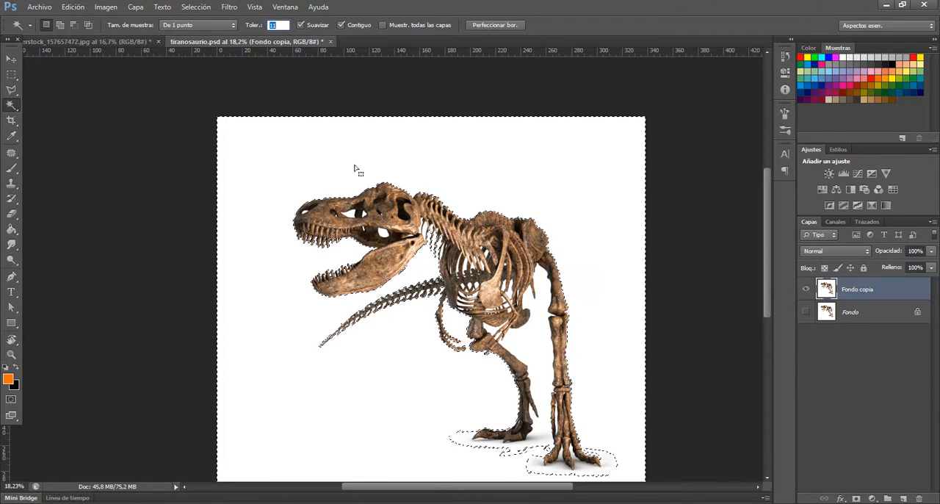
left_click(480, 159)
left_click(460, 191)
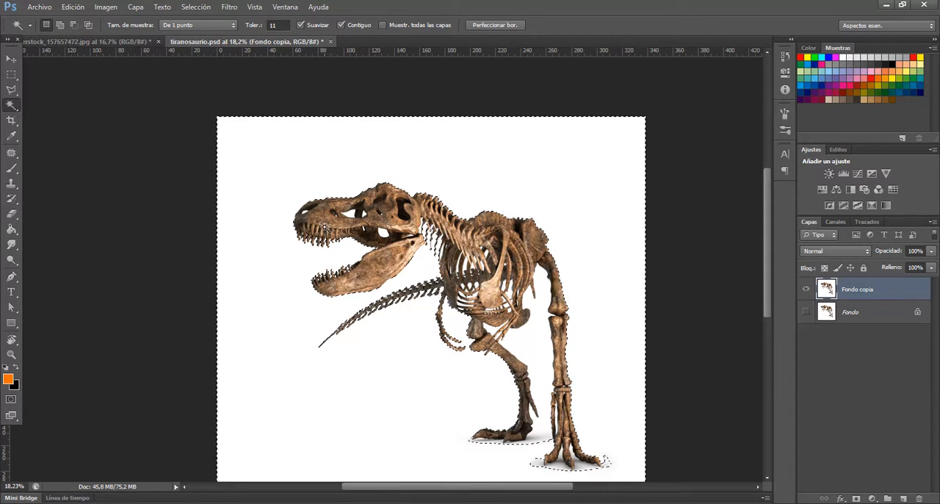
Reselect all the white background, including the gaps between the bones, with Contiguo turned off
scroll(334, 210, "down", 3)
scroll(324, 228, "up", 10)
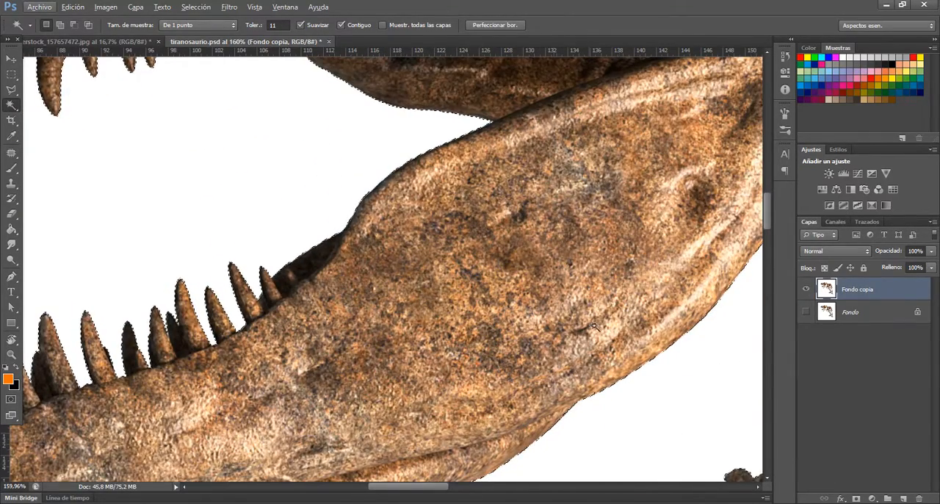
scroll(643, 280, "down", 8)
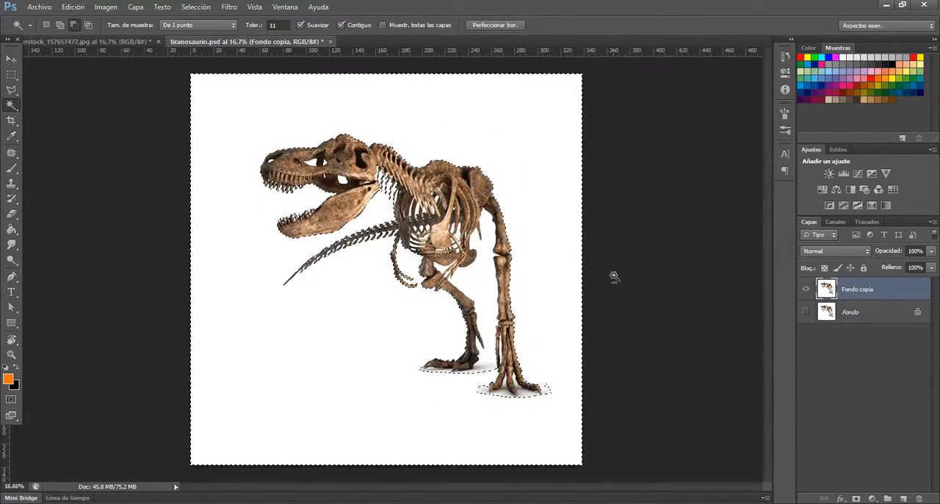
scroll(467, 185, "up", 1)
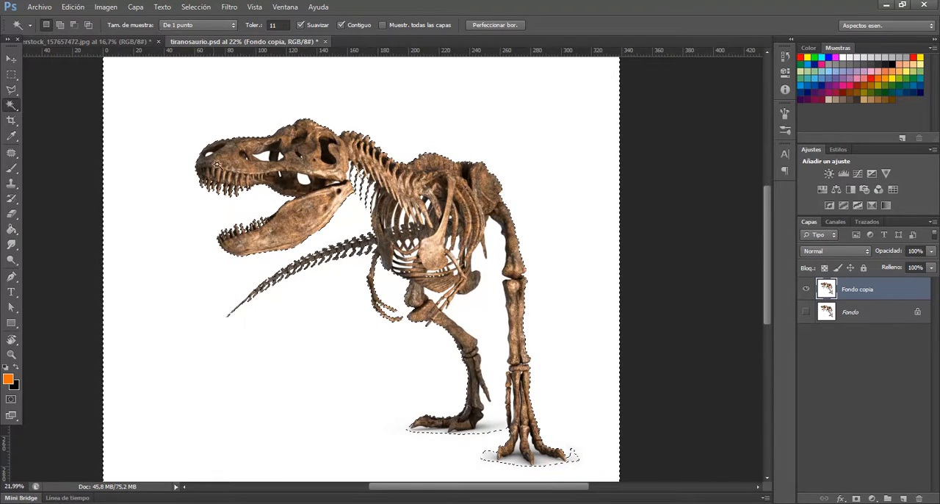
scroll(217, 164, "down", 1)
scroll(286, 146, "up", 2)
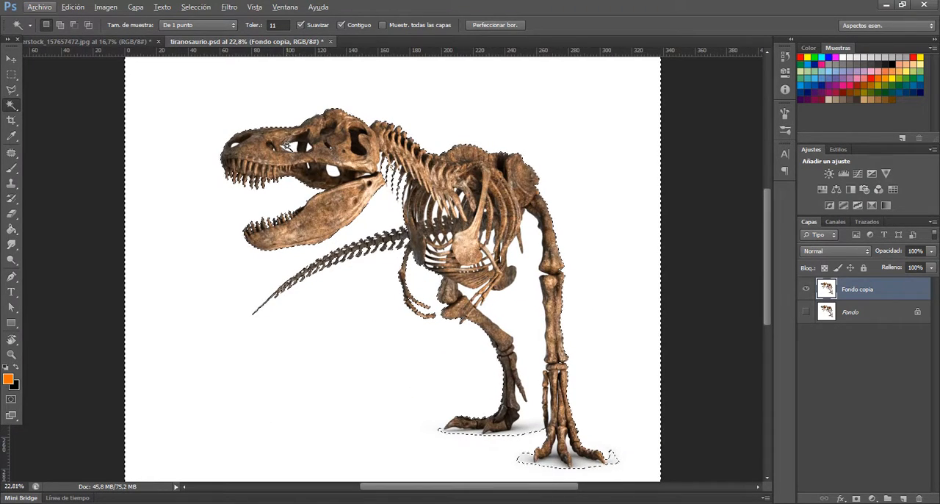
left_click(342, 26)
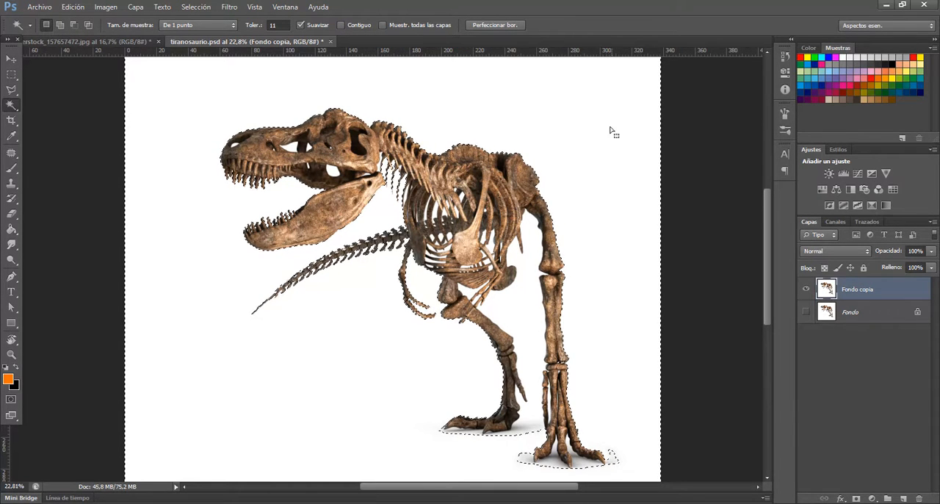
key("ctrl+d")
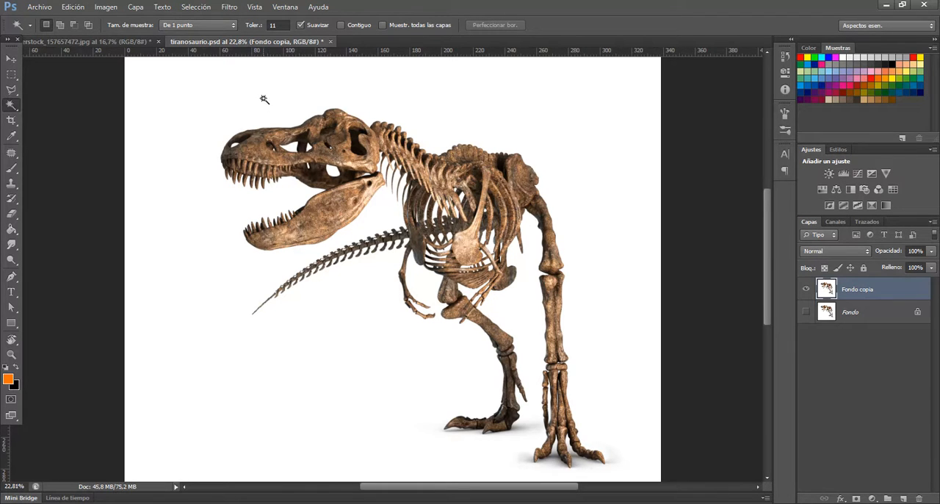
left_click(391, 105)
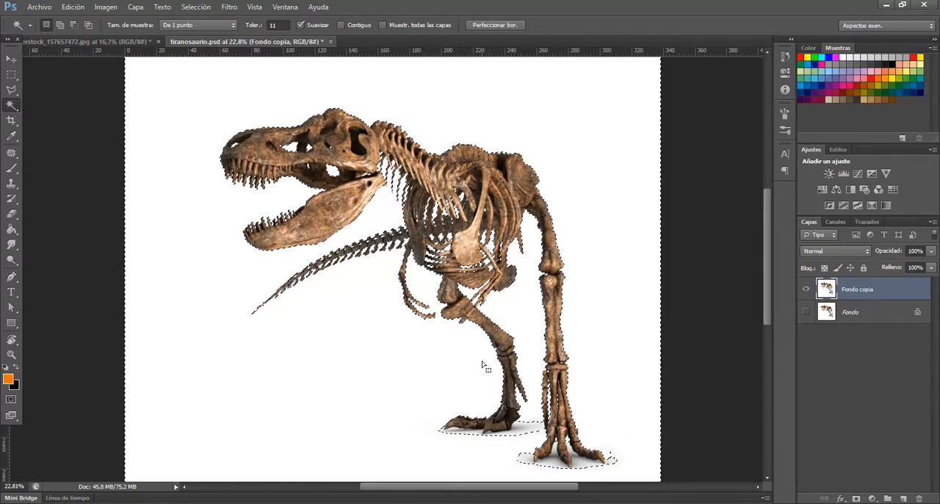
Add the shadow beside the rear foot's heel to the background selection with the Polygonal Lasso
key("z")
left_click(515, 437)
left_click(515, 437)
left_click(516, 436)
left_click(517, 435)
left_click_drag(548, 401, 441, 224)
left_click_drag(514, 271, 451, 273)
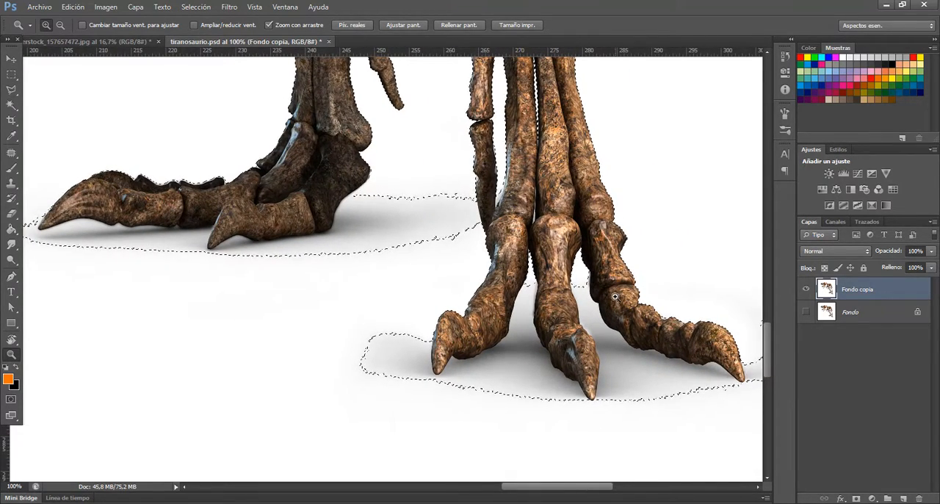
left_click_drag(615, 348, 583, 324)
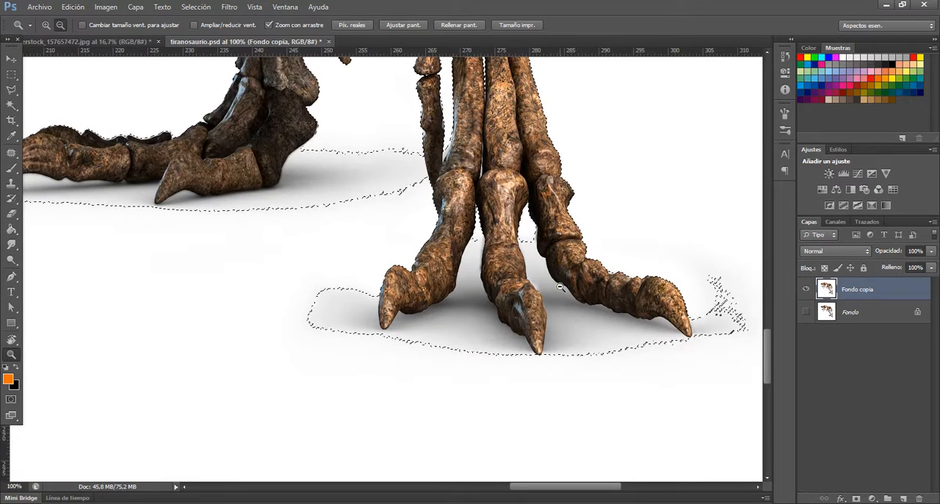
left_click(514, 259, "alt")
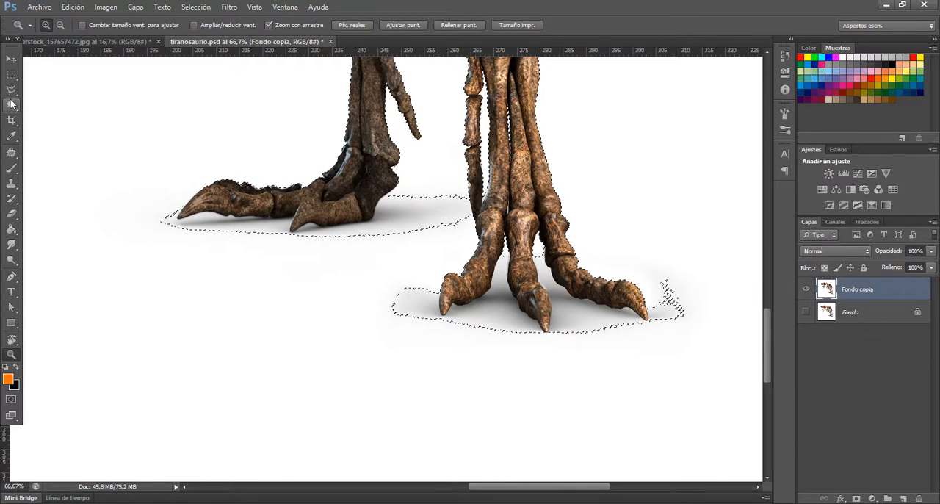
left_click(11, 91)
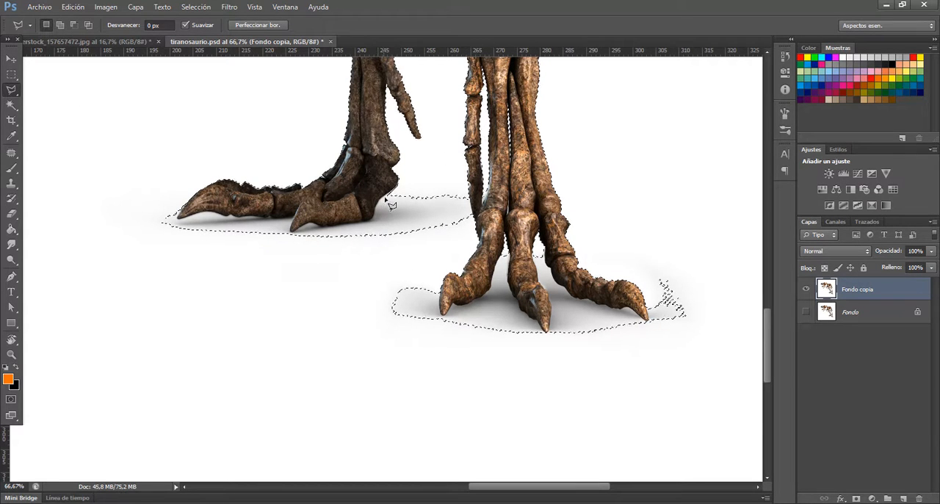
key("shift")
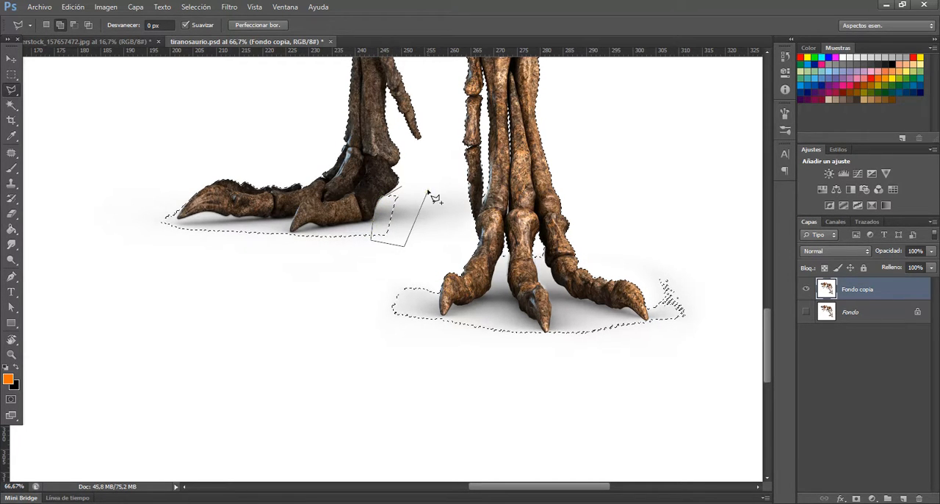
key("Escape")
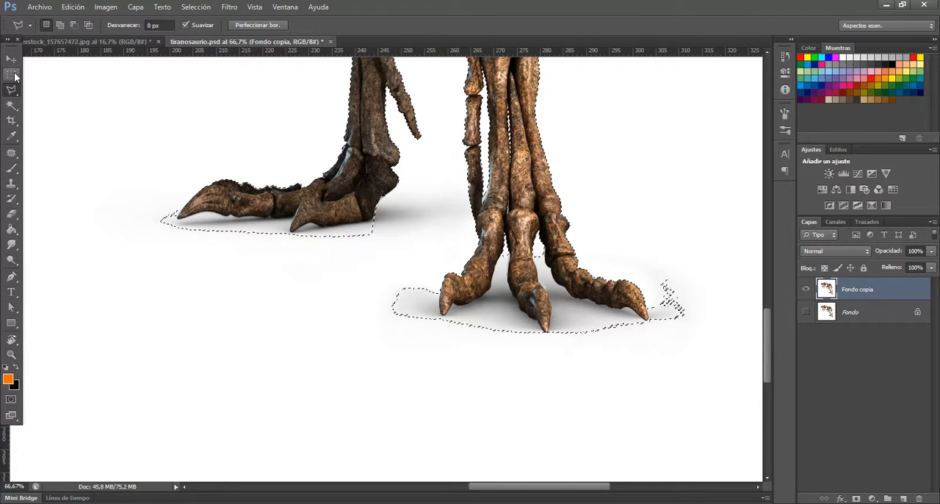
Set the Magic Wand tolerance to 19 and try to add the shadows around both feet to the background selection
left_click(10, 108)
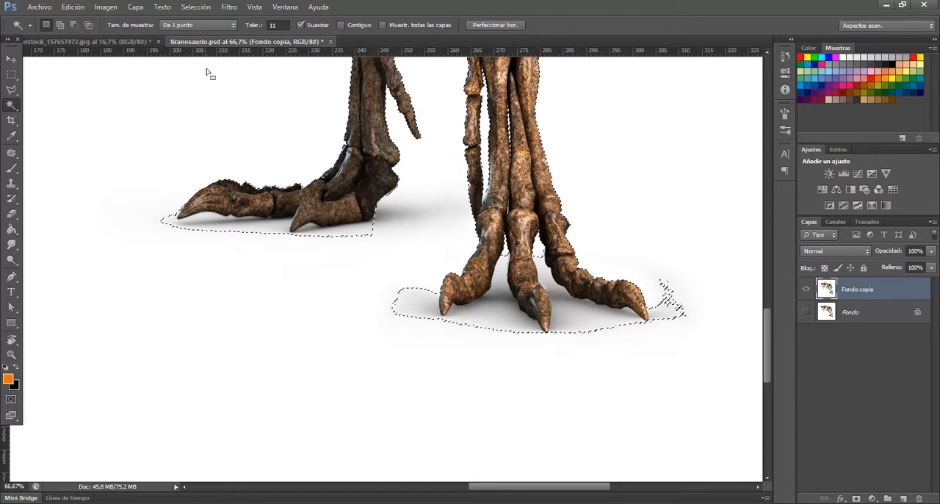
left_click(254, 25)
type("19")
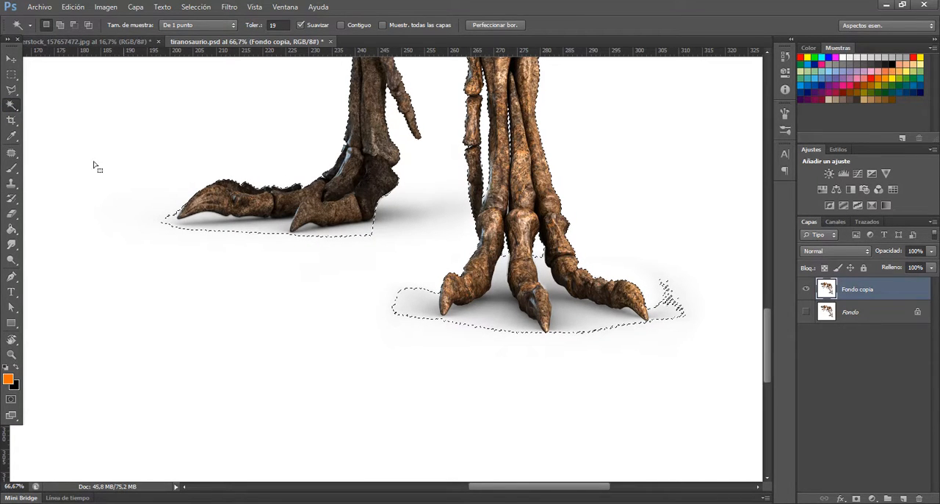
key("shift")
left_click(415, 299)
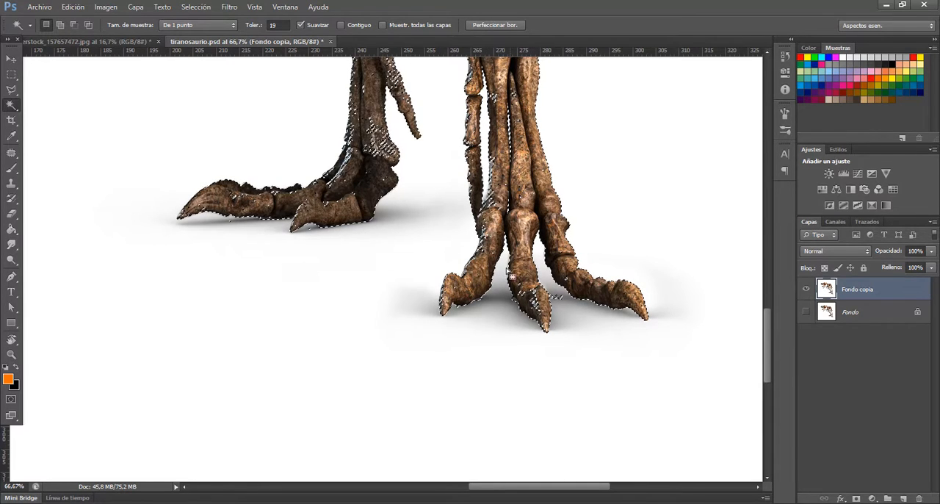
Revert the history to the first Magic Wand state after the Polygonal Lasso entries, and turn on Contiguo
left_click(785, 56)
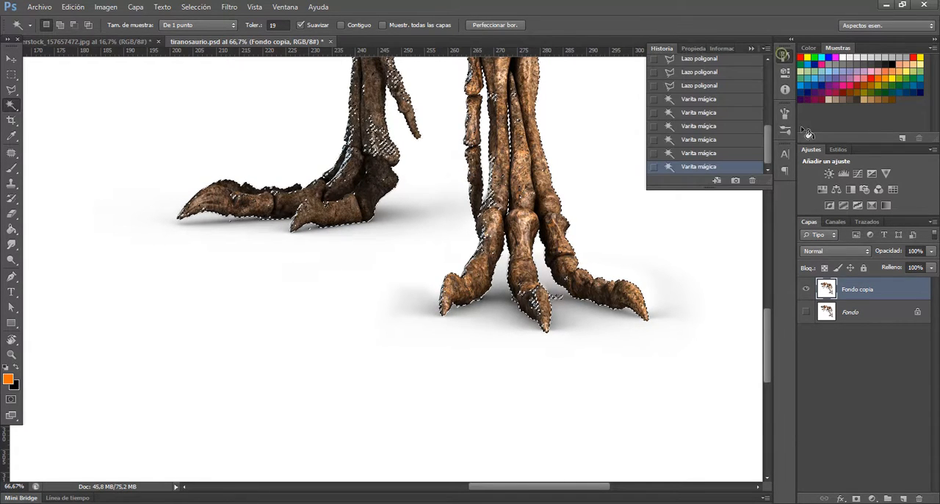
left_click(705, 153)
left_click(710, 141)
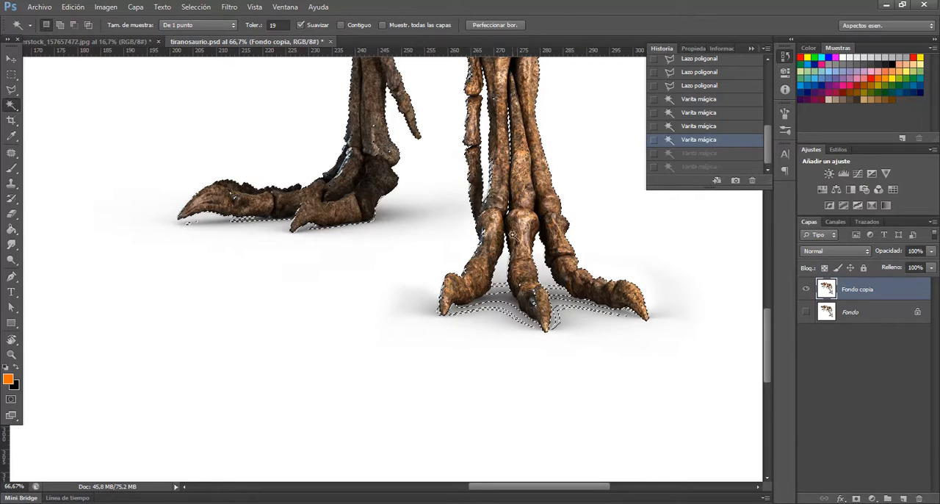
left_click(717, 126)
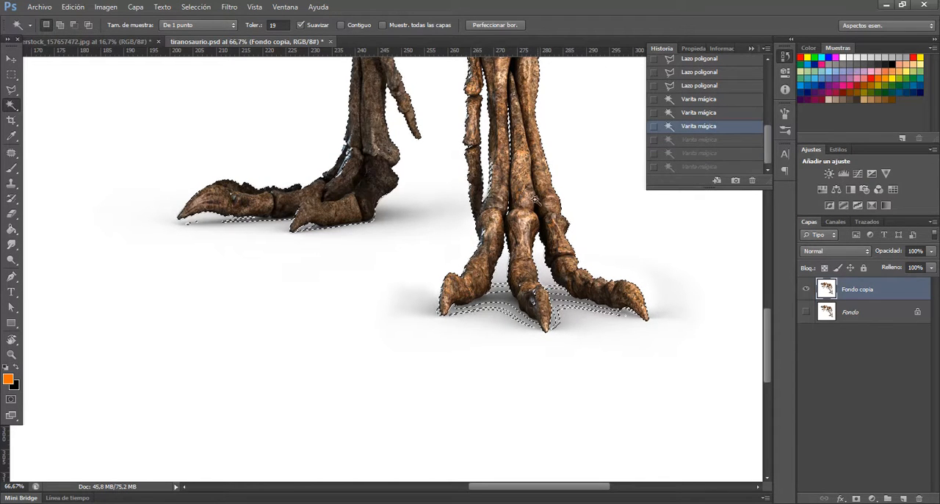
left_click(349, 25)
left_click(714, 112)
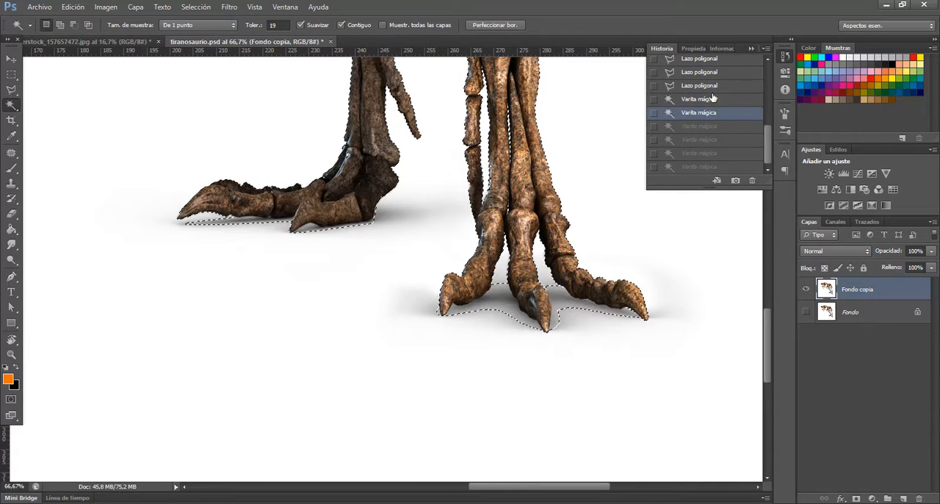
left_click(713, 99)
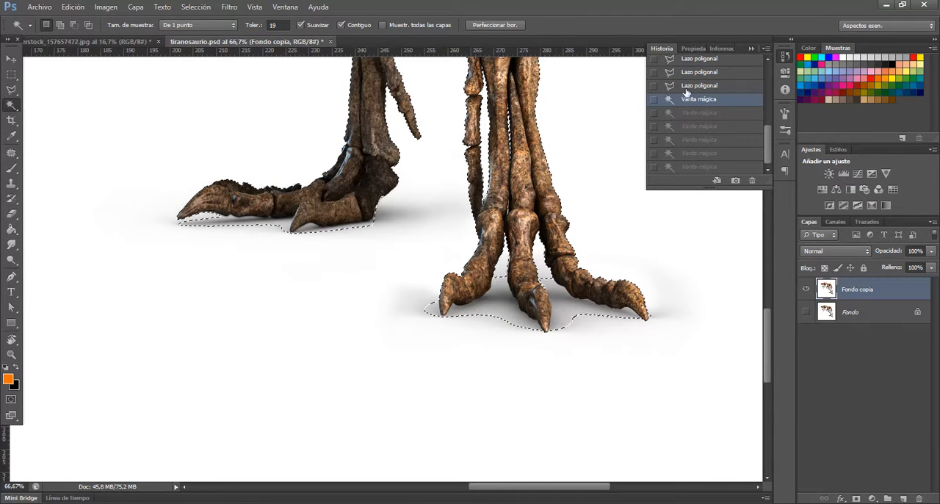
Add the remaining shadows beneath and between the toes of both feet to the selection with the Magic Wand
left_click(499, 308, "shift")
left_click(500, 303, "shift")
left_click(500, 300, "shift")
left_click(499, 296, "shift")
left_click(499, 292, "shift")
left_click(497, 297, "shift")
left_click(495, 301, "shift")
left_click(493, 306, "shift")
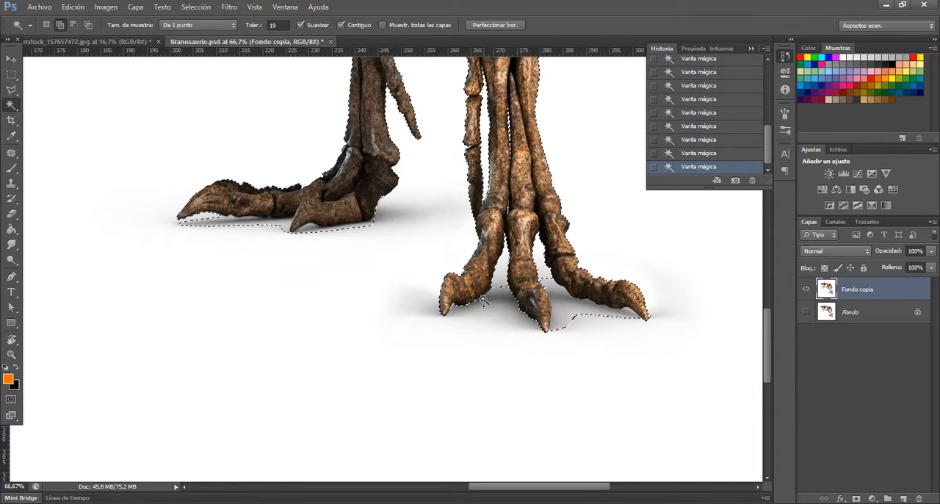
left_click(547, 284)
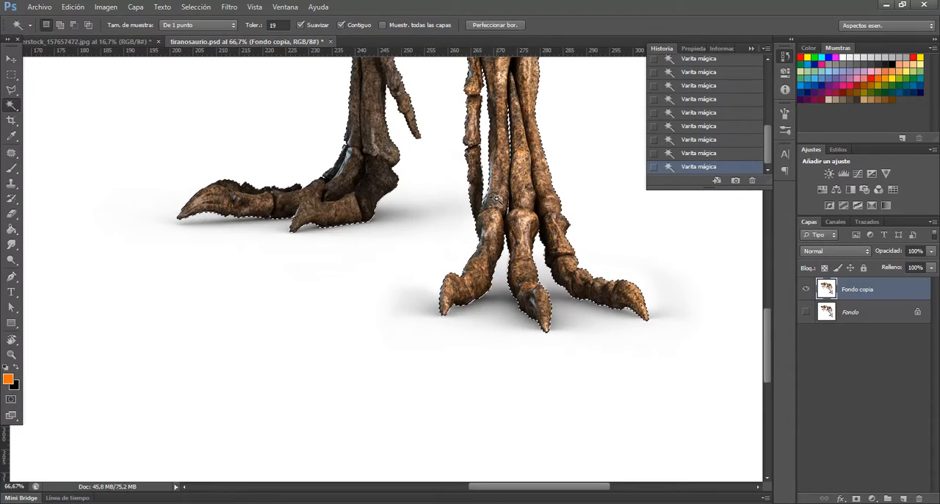
Subtract the stray specks on the bones at the middle of the neck from the selection with the Polygonal Lasso
left_click_drag(475, 262, 375, 463)
left_click_drag(500, 144, 398, 470)
left_click_drag(405, 128, 598, 154)
left_click_drag(226, 278, 487, 277)
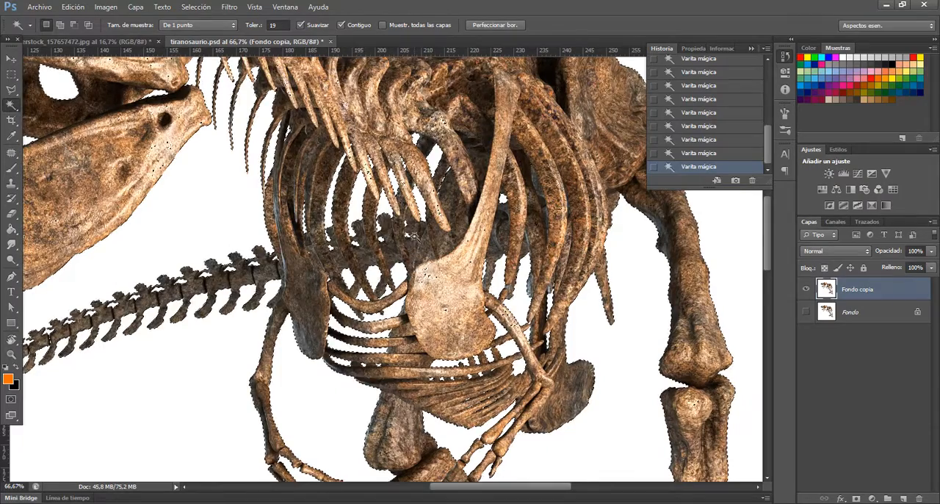
scroll(393, 194, "up", 2)
scroll(394, 194, "up", 3)
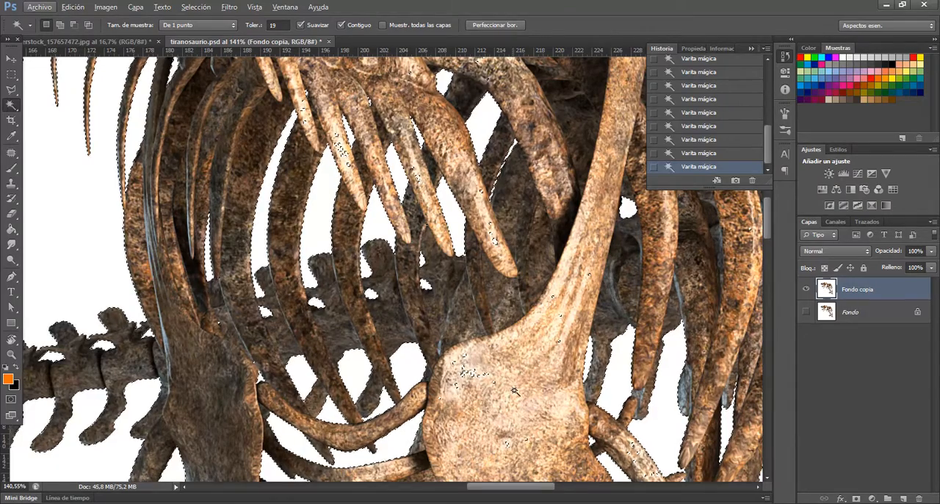
left_click_drag(537, 379, 466, 231)
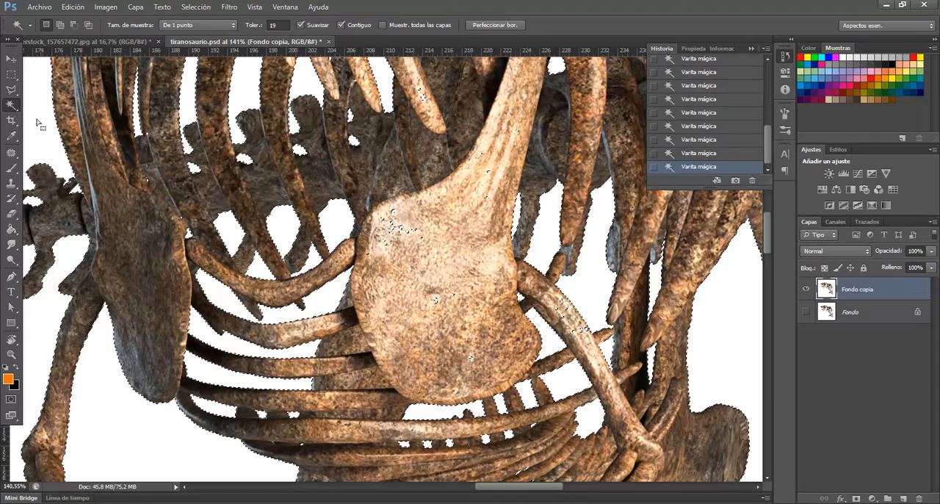
left_click(11, 89)
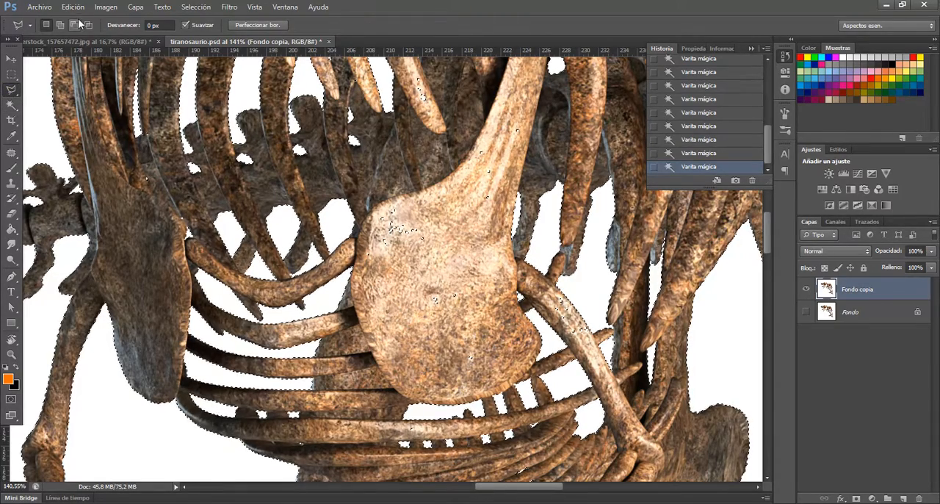
mouse_move(29, 85)
left_mouse_down()
mouse_move(154, 154)
mouse_move(334, 227)
mouse_move(312, 174)
left_mouse_up()
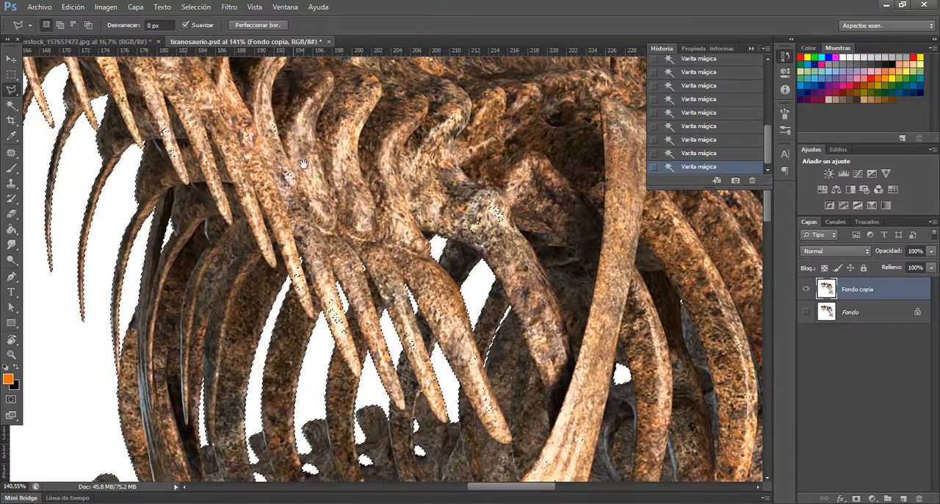
left_click(308, 158, "alt")
left_click(264, 168)
left_click(285, 198)
left_click(308, 179)
left_click(309, 156)
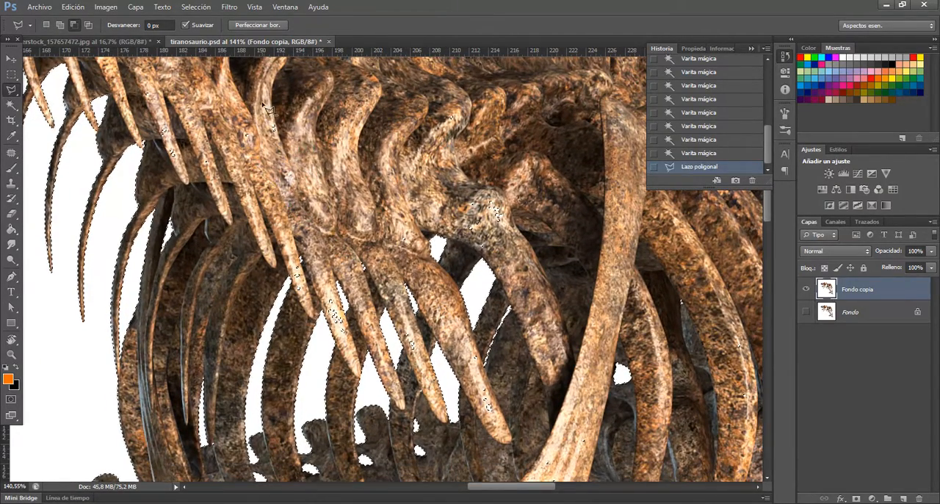
Subtract the stray specks on the neck vertebrae and upper parts of the hanging neck ribs from the selection
left_click(323, 163)
left_click(294, 95)
left_click(158, 107)
left_click(142, 115)
left_click(195, 182)
left_click(233, 159)
left_click(214, 96)
left_click(159, 106)
left_click(163, 74)
left_click(122, 83)
left_click(140, 124)
left_click(170, 113)
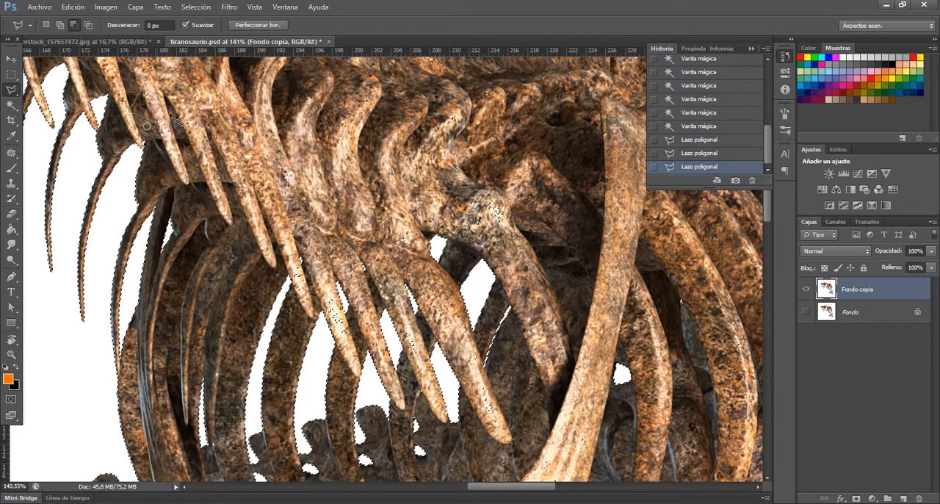
left_click(170, 86)
Subtract the specks along the lower parts of the pointed neck ribs from the selection with the Polygonal Lasso
left_click(289, 281)
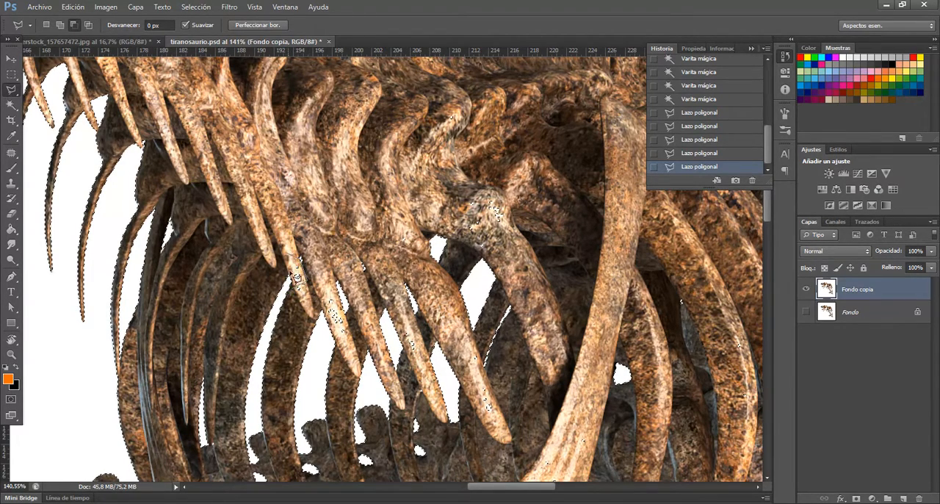
left_click(302, 298)
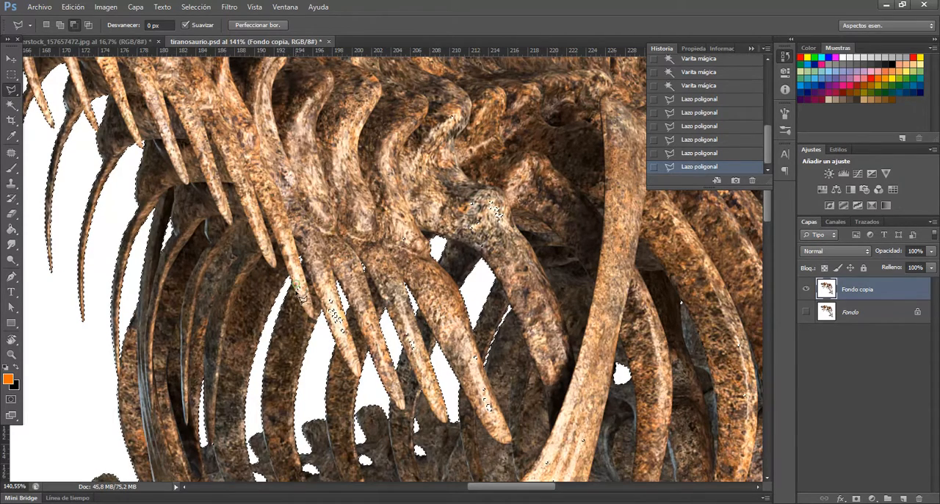
left_click(314, 293)
left_click(348, 310)
left_click(319, 261)
left_click(314, 291)
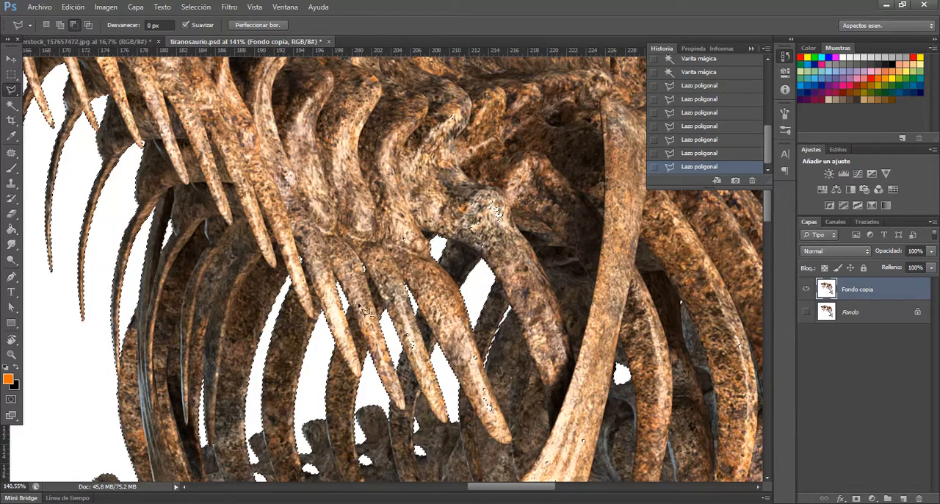
left_click(403, 338)
left_click(413, 354)
left_click(416, 340)
left_click(403, 336)
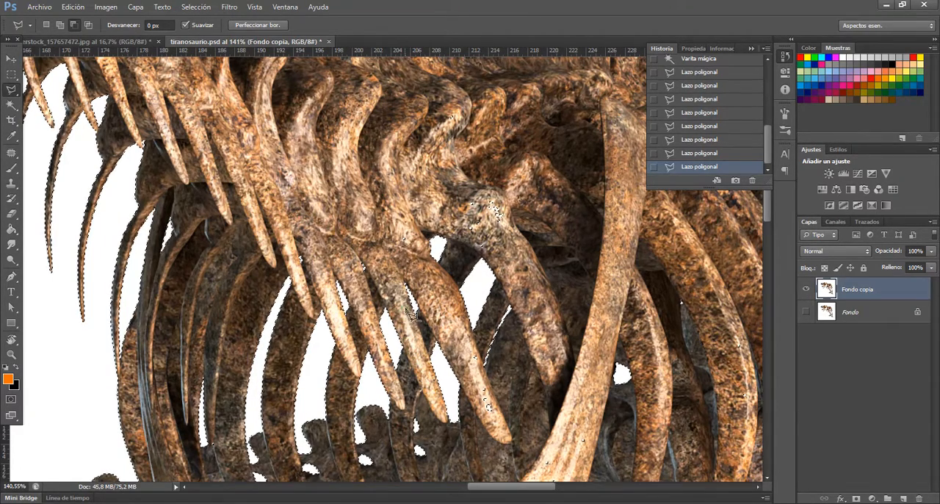
left_click(479, 350)
left_click(464, 343)
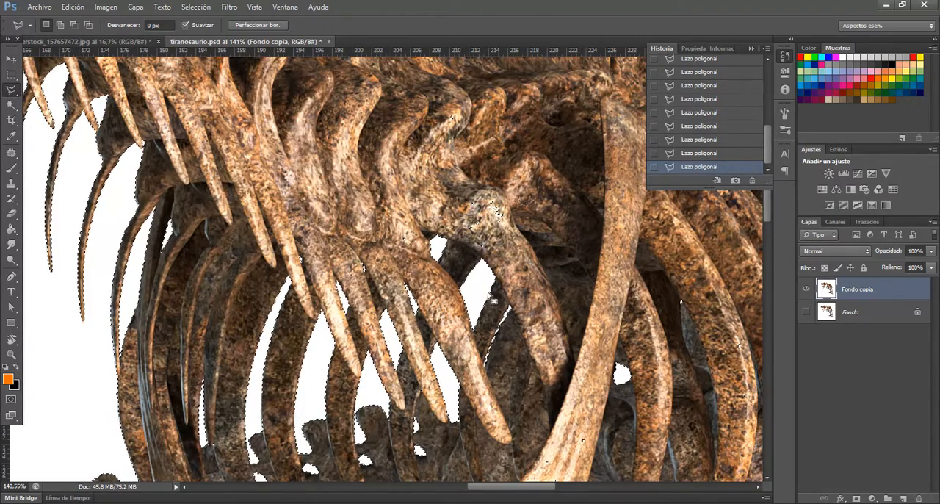
Delete the selected white background from the Fondo copia layer and deselect
key("z")
left_click(414, 269, "alt")
left_click(413, 269, "alt")
left_click(414, 269, "alt")
left_click(413, 269, "alt")
left_click(414, 269, "alt")
left_click(413, 269, "alt")
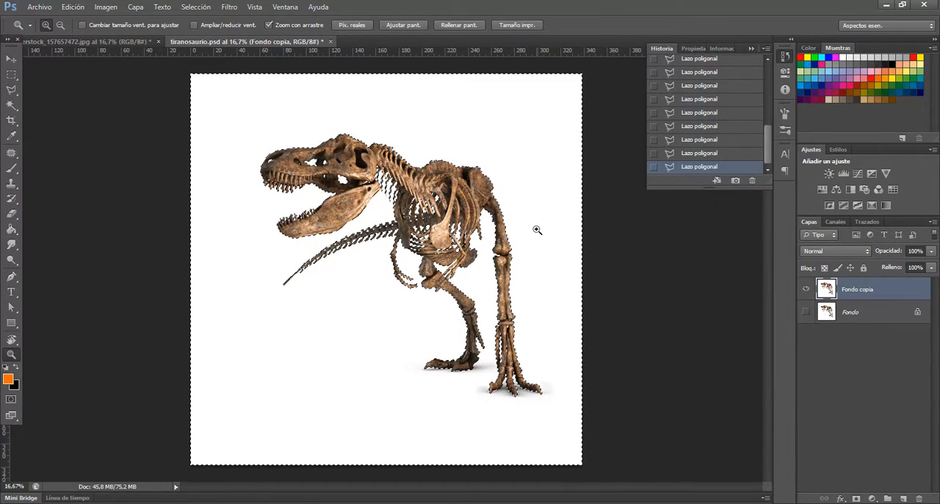
key("Delete")
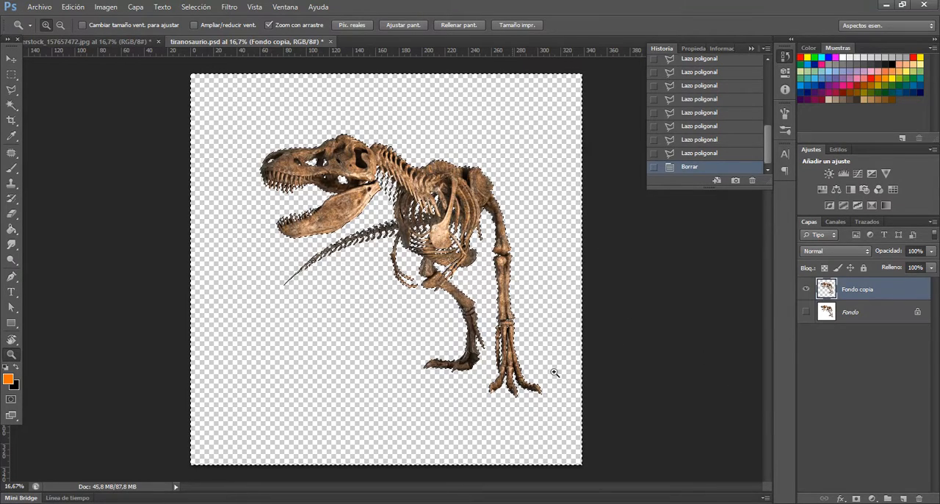
key("ctrl+d")
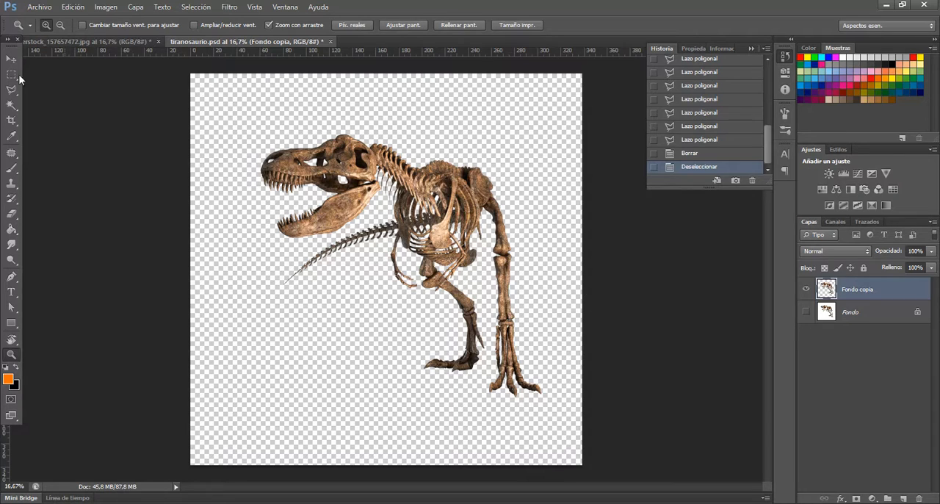
Save the changes to tiranosaurio.psd and close the document
left_click(40, 7)
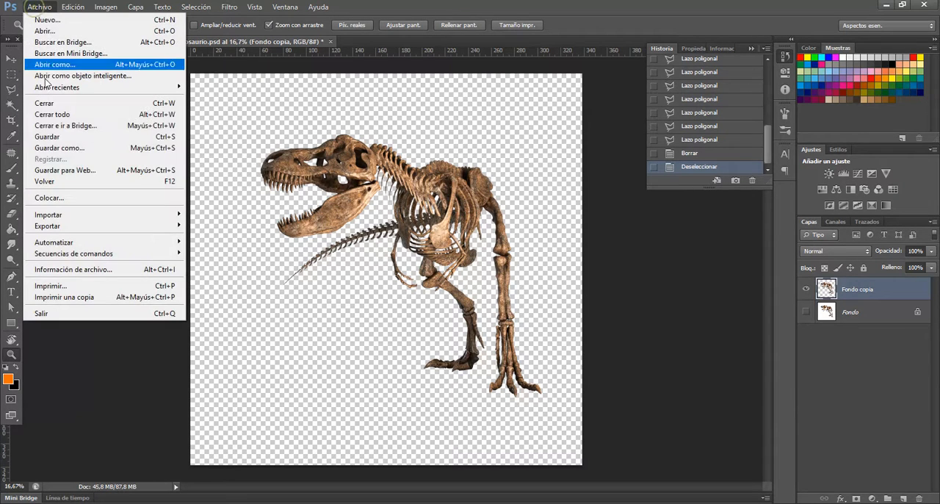
left_click(69, 136)
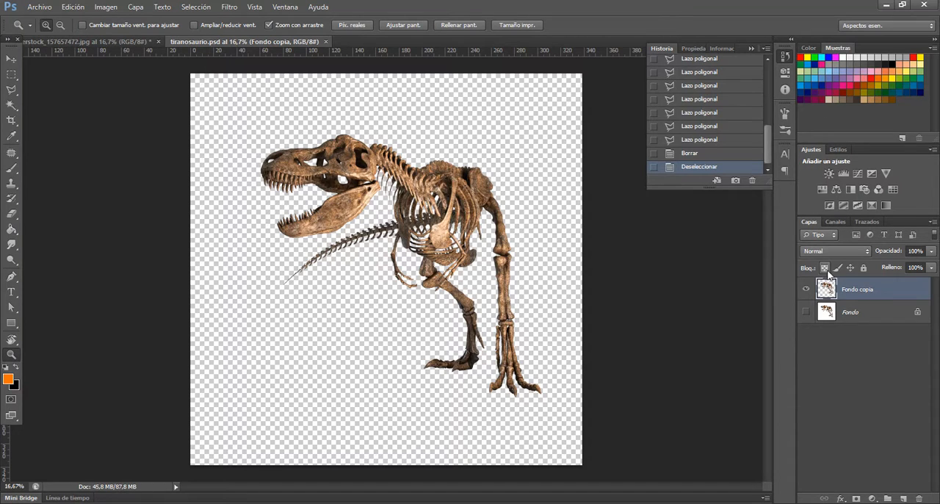
left_click(327, 42)
Switch to the Windows desktop and reopen tiranosaurio.psd in Photoshop
left_click(886, 4)
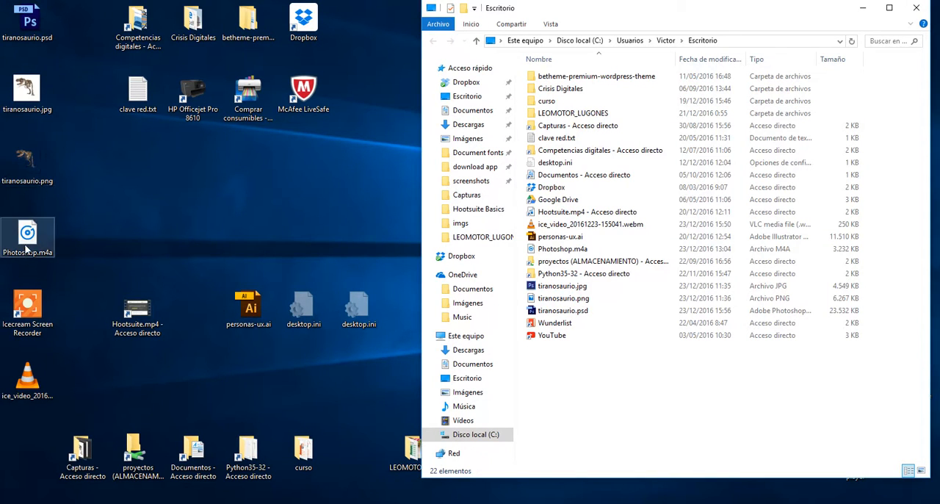
double_click(27, 22)
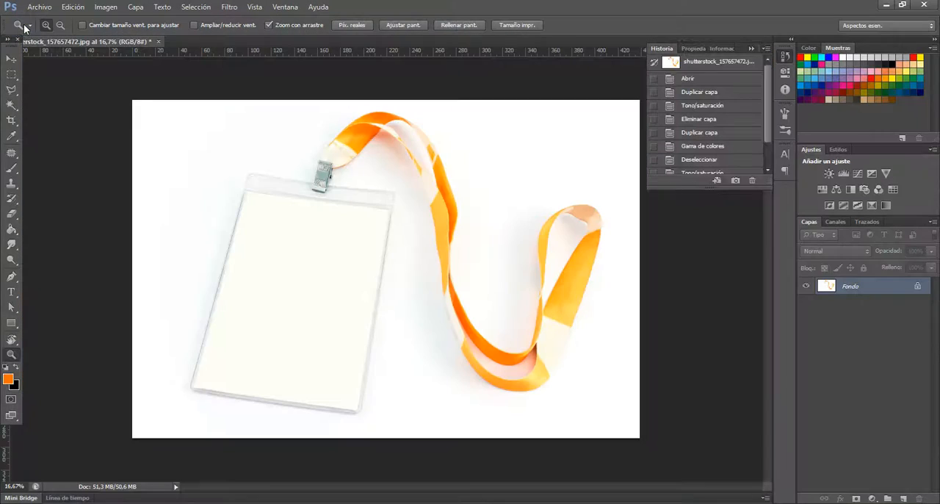
left_click(552, 220)
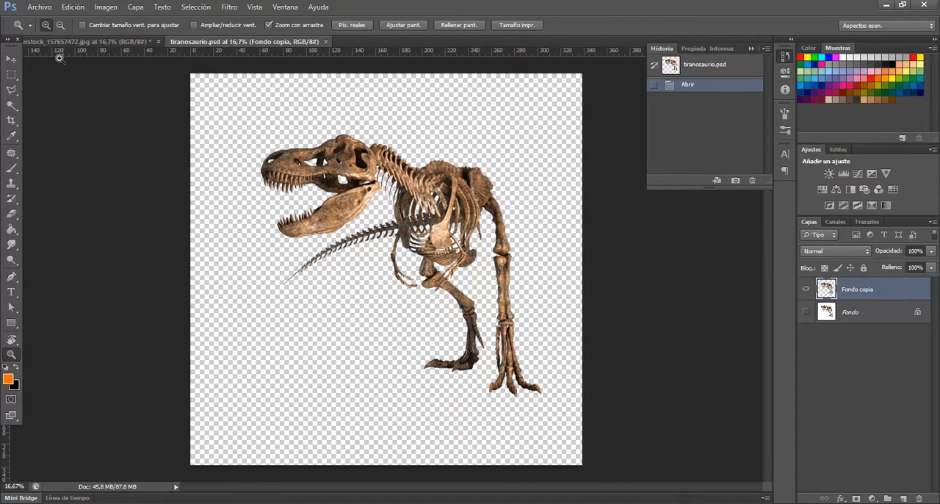
Save a JPEG copy of the image as tiranosaurio.jpg on the Escritorio, replacing the existing file
left_click(40, 7)
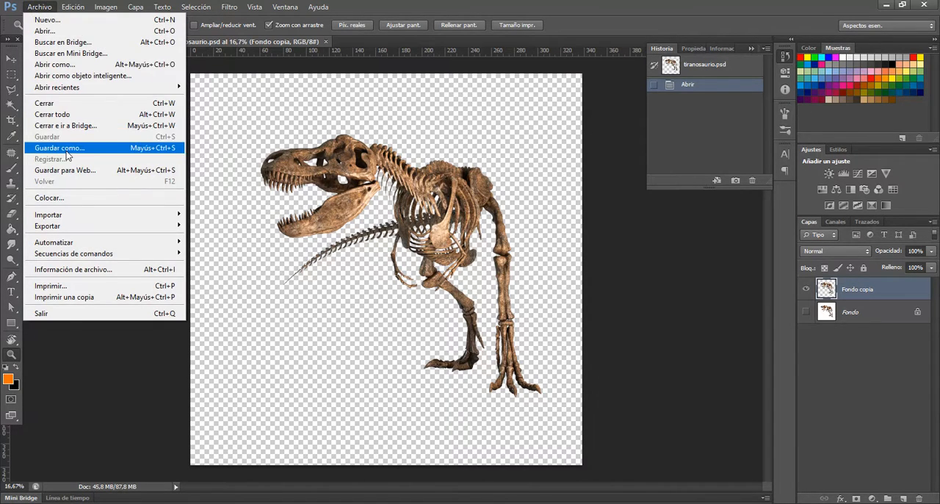
left_click(67, 149)
left_click(292, 324)
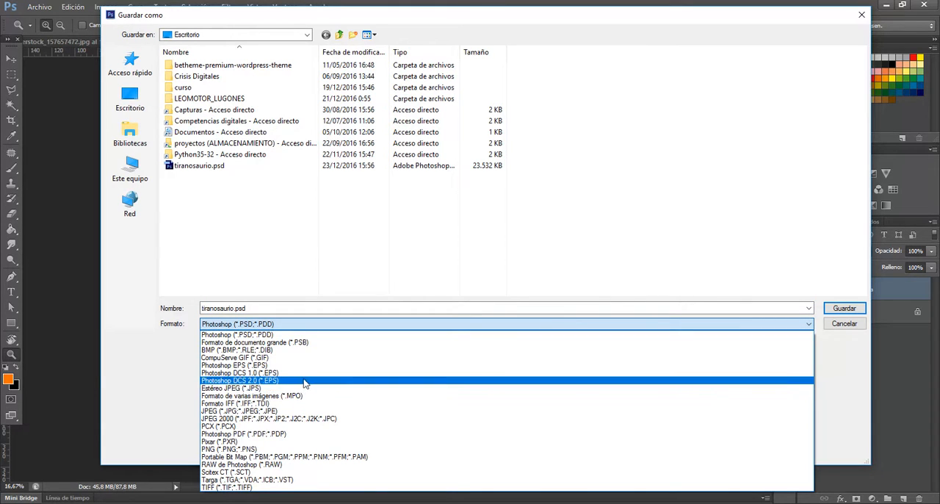
left_click(311, 411)
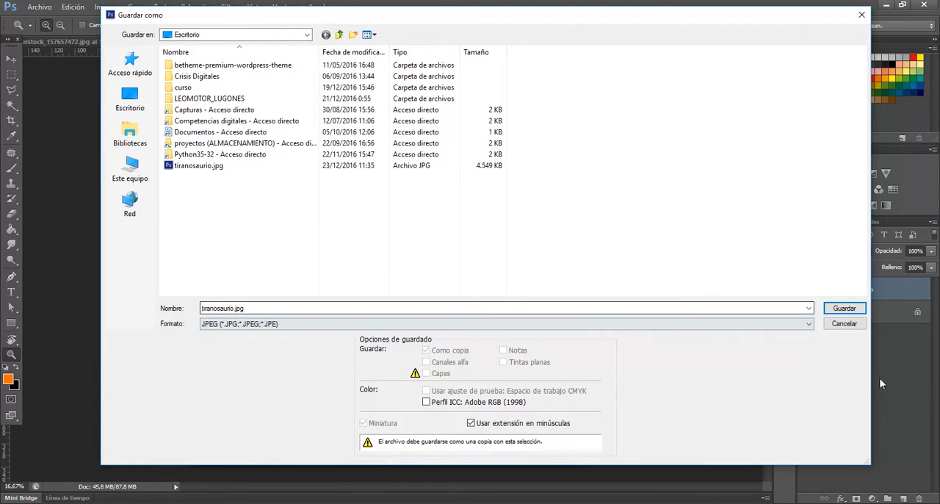
left_click(842, 308)
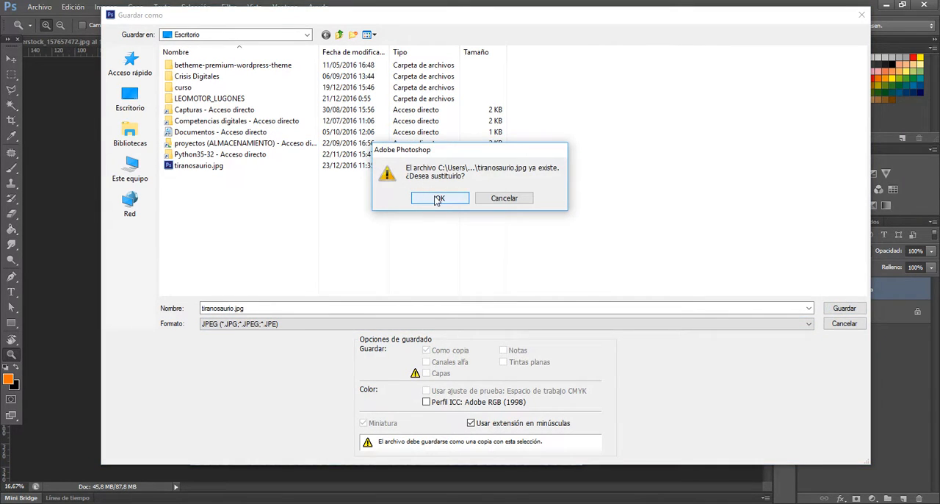
left_click(439, 199)
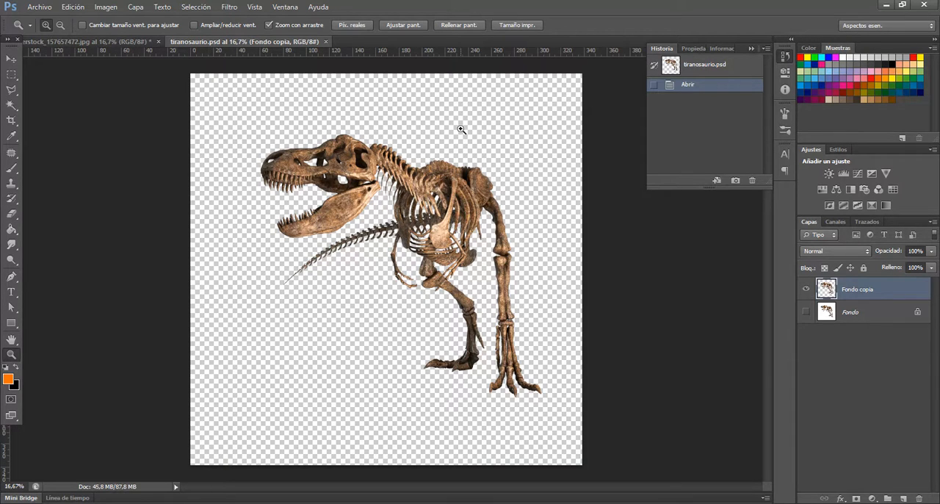
Save a PNG copy of the image as tiranosaurio.png on the Escritorio, replacing the existing file, with Menor/Lento compression and no interlacing
left_click(39, 7)
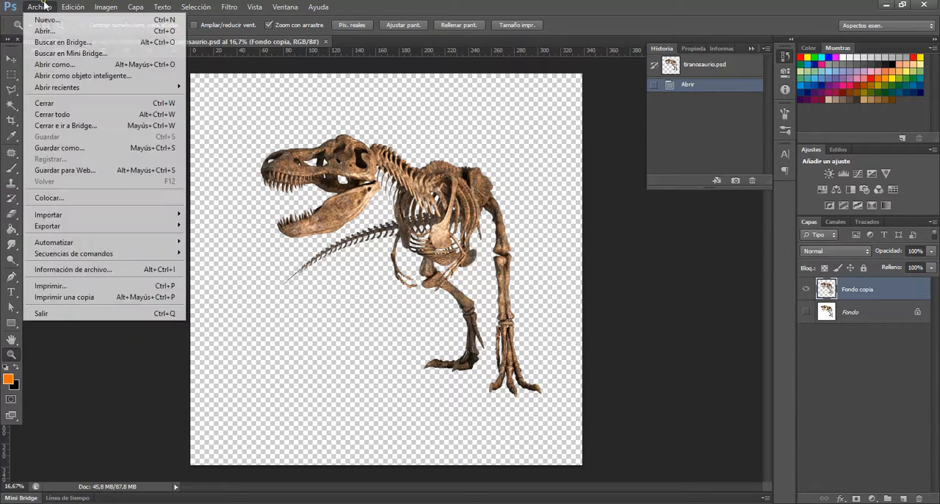
left_click(77, 149)
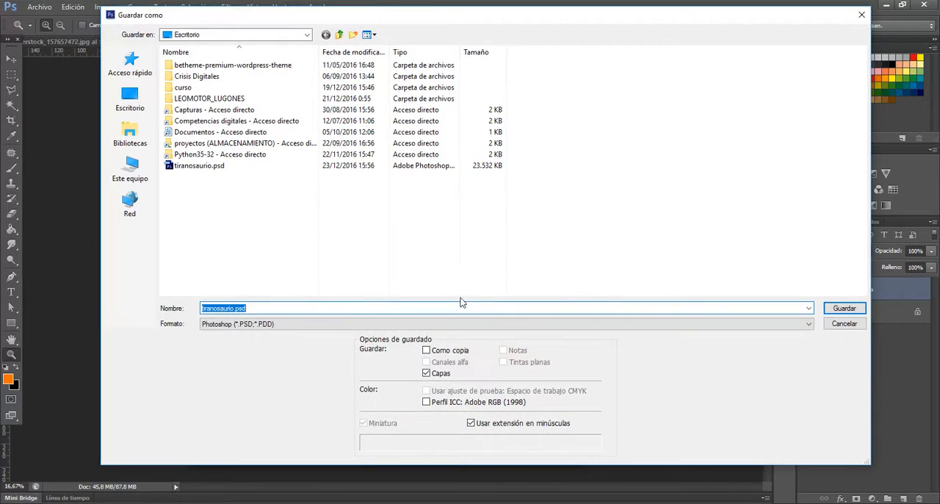
left_click(436, 330)
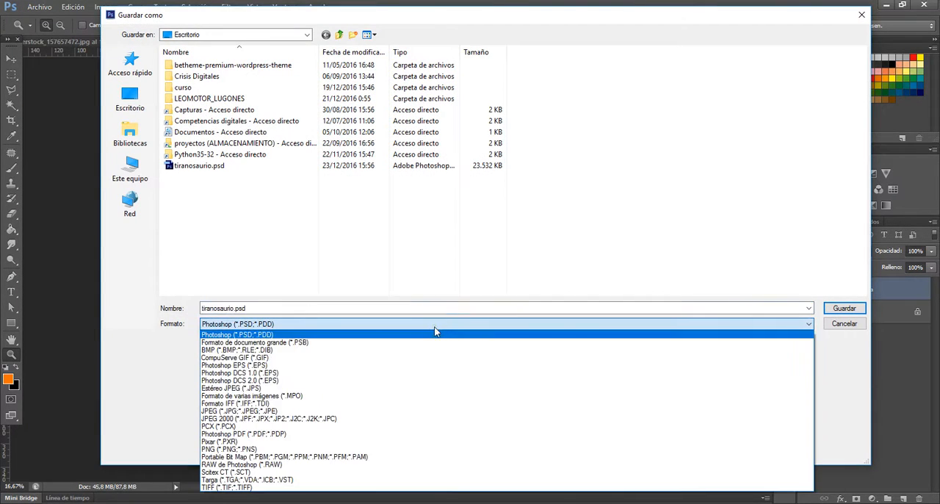
left_click(376, 449)
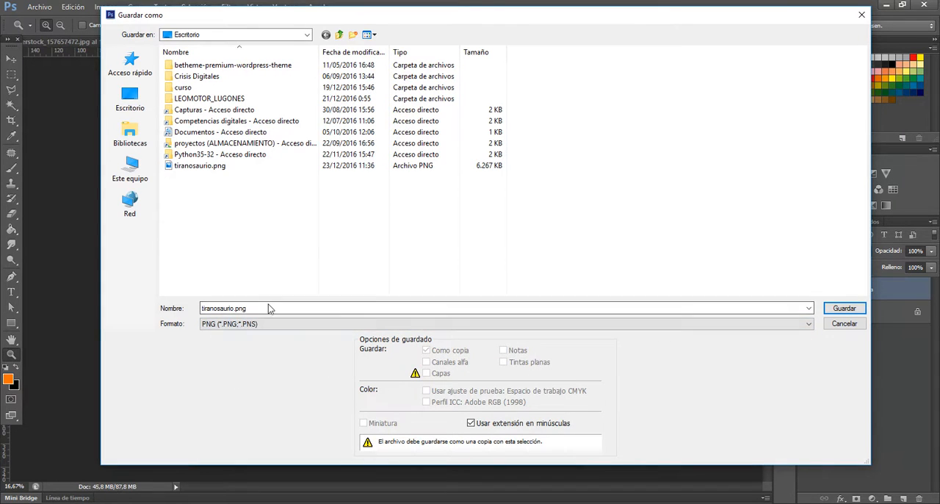
left_click(845, 308)
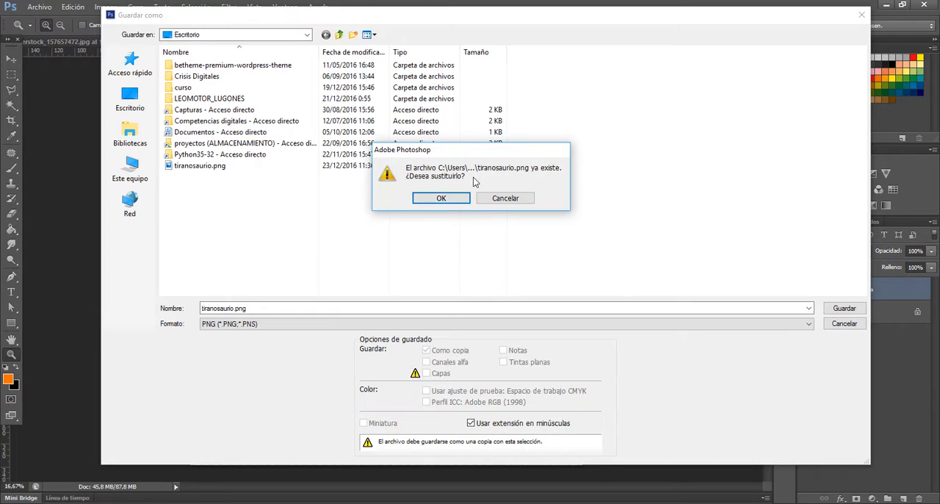
left_click(441, 199)
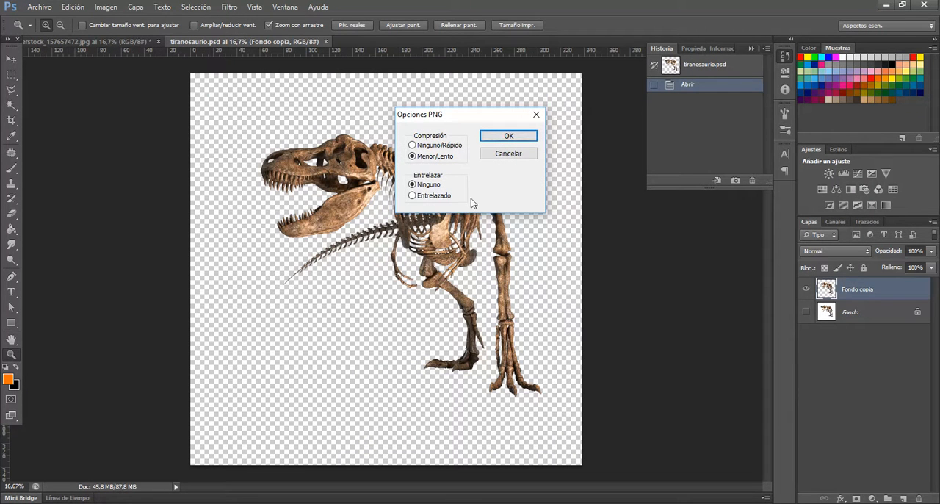
left_click(513, 137)
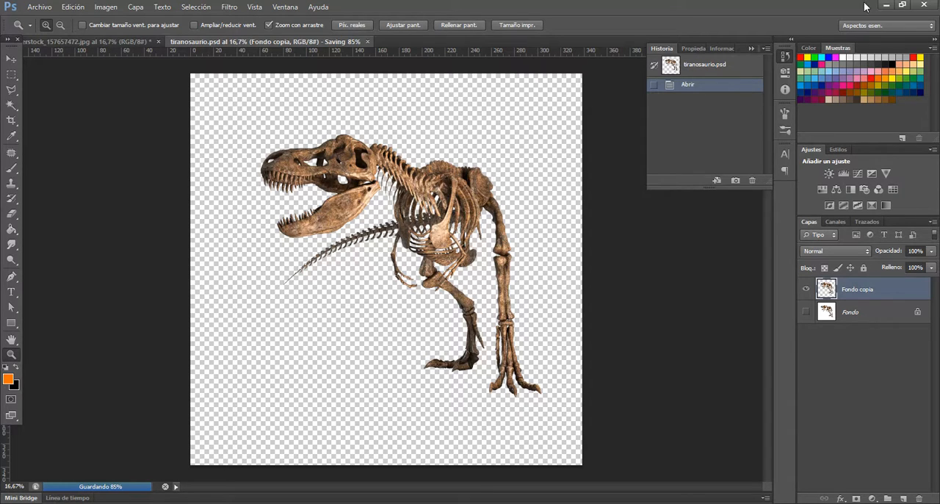
Switch to the Windows desktop, view tiranosaurio.png in the Fotos viewer to check its transparent background, and close the viewer
left_click(887, 4)
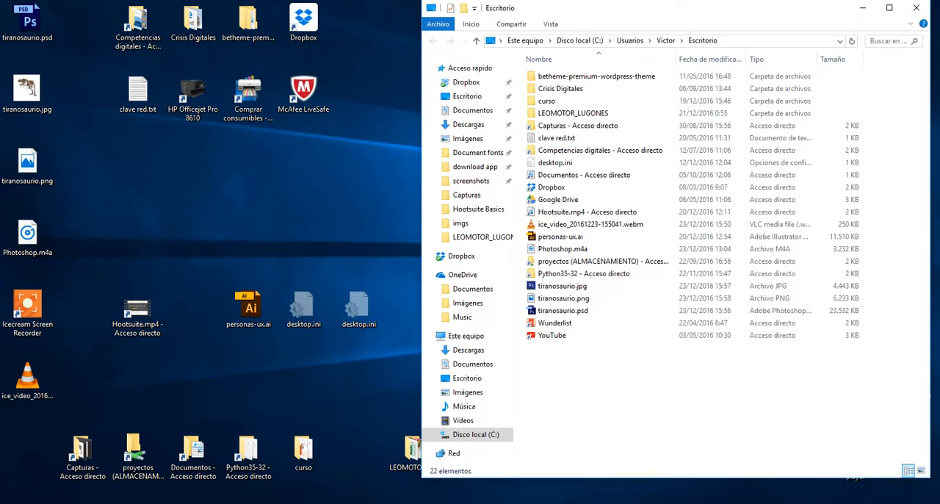
left_click(878, 7)
left_click(873, 6)
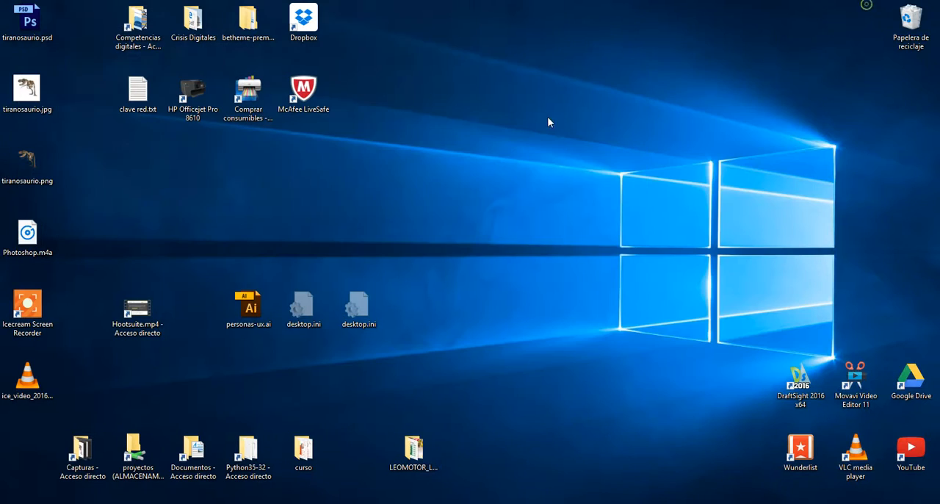
left_click(39, 164)
double_click(34, 166)
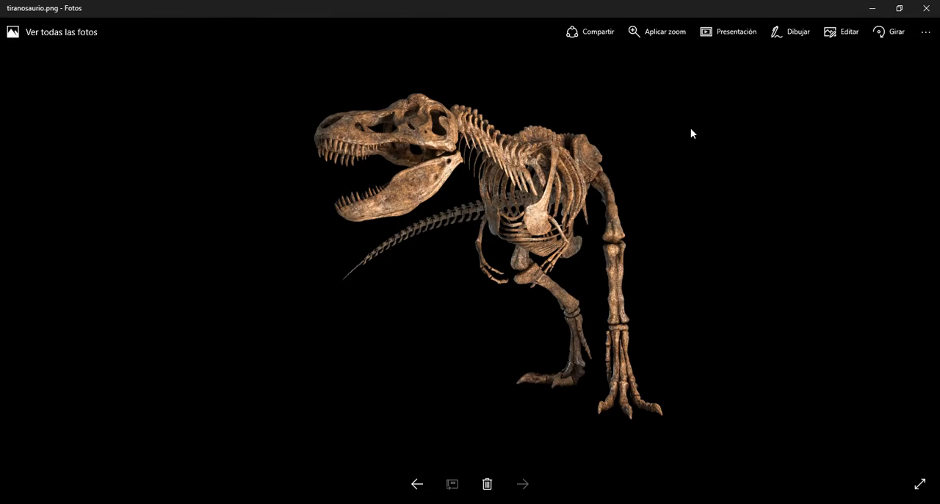
left_click(926, 8)
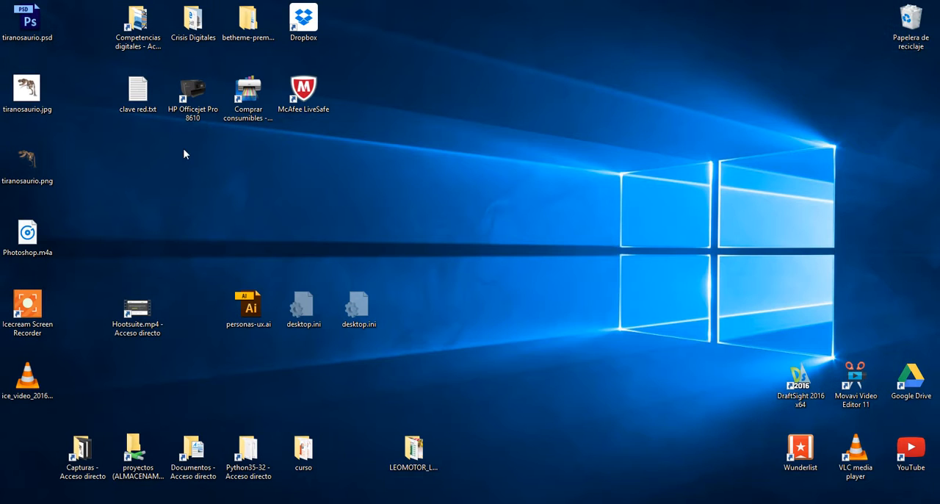